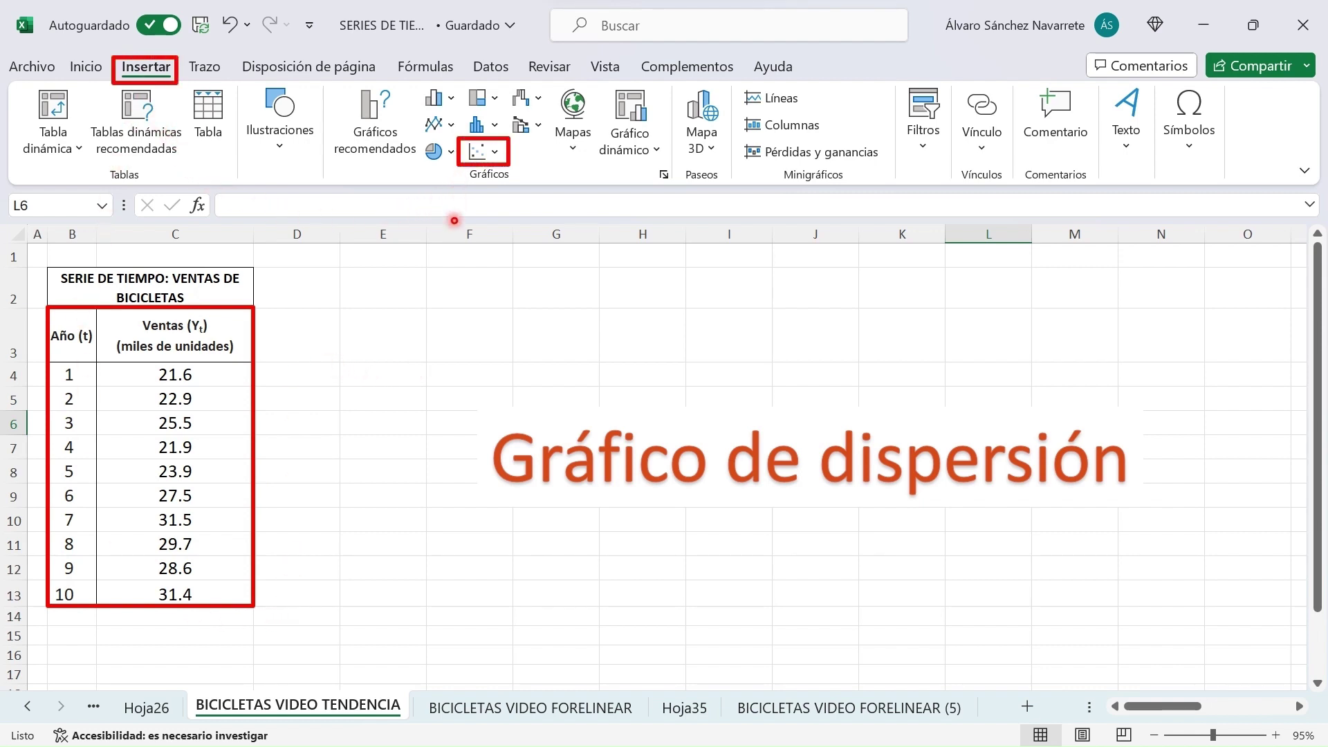
- Insert a scatter chart with straight lines and markers from the yearly bicycle sales data in B3:C13
click(477, 151)
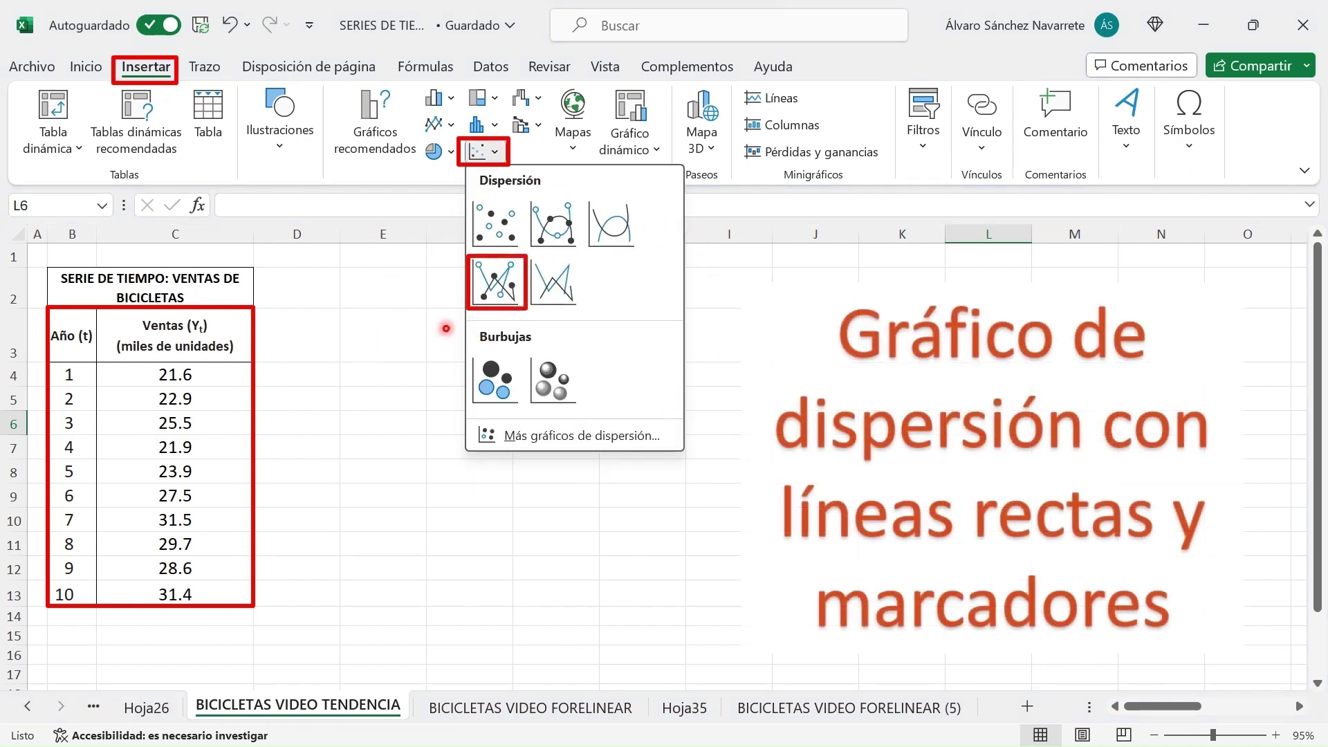
click(495, 282)
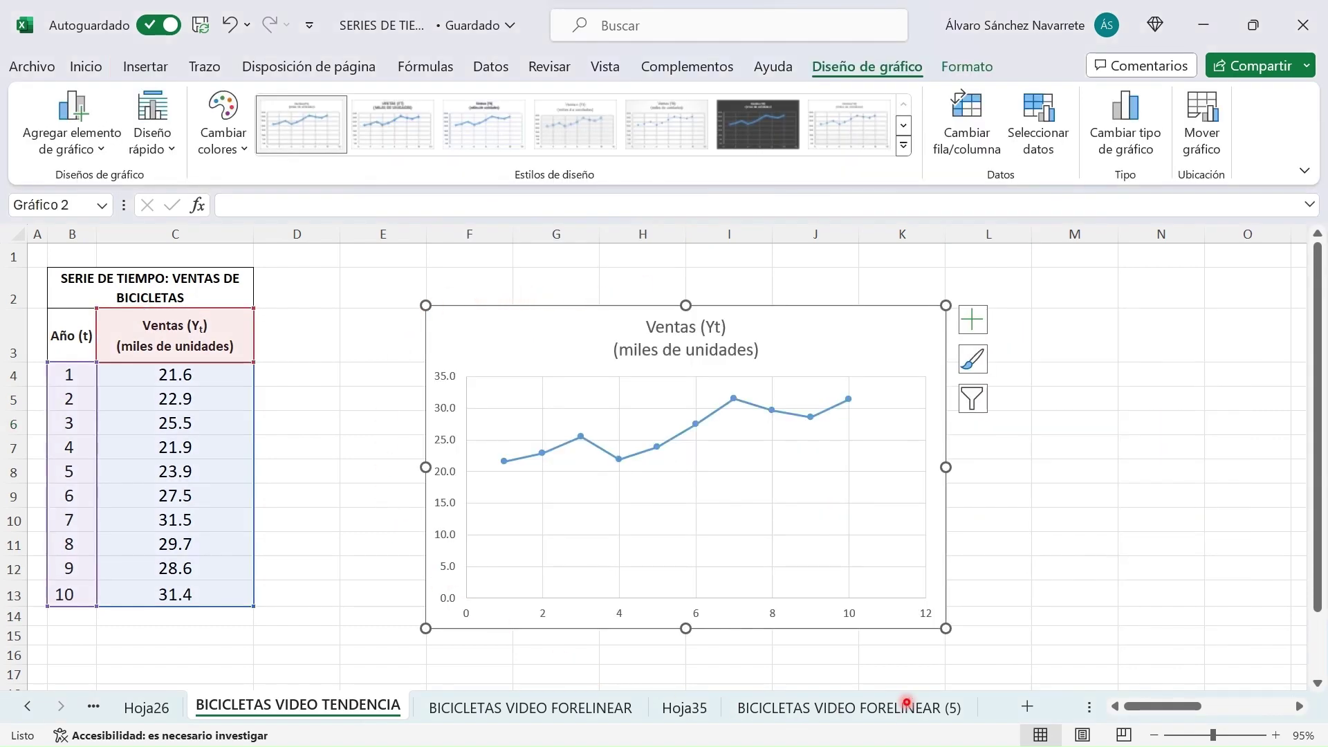
key(Escape)
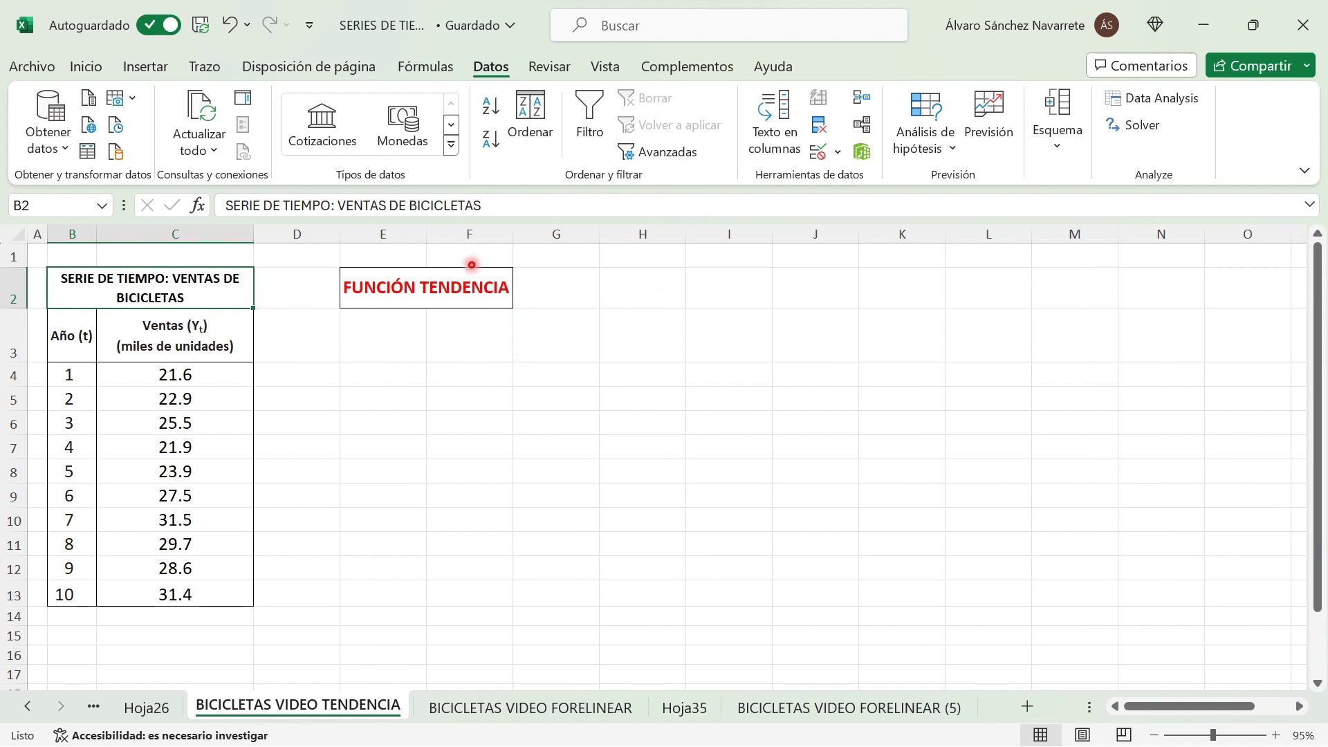
- Fill the table under FUNCIÓN TENDENCIA with headings "Periodo(s) a pronosticar" and "Pronóstico de Ventas" and periods 11, 13, 15 and 17
click(420, 328)
text(Periodo(s) a pronosticar 11 13 15 17)
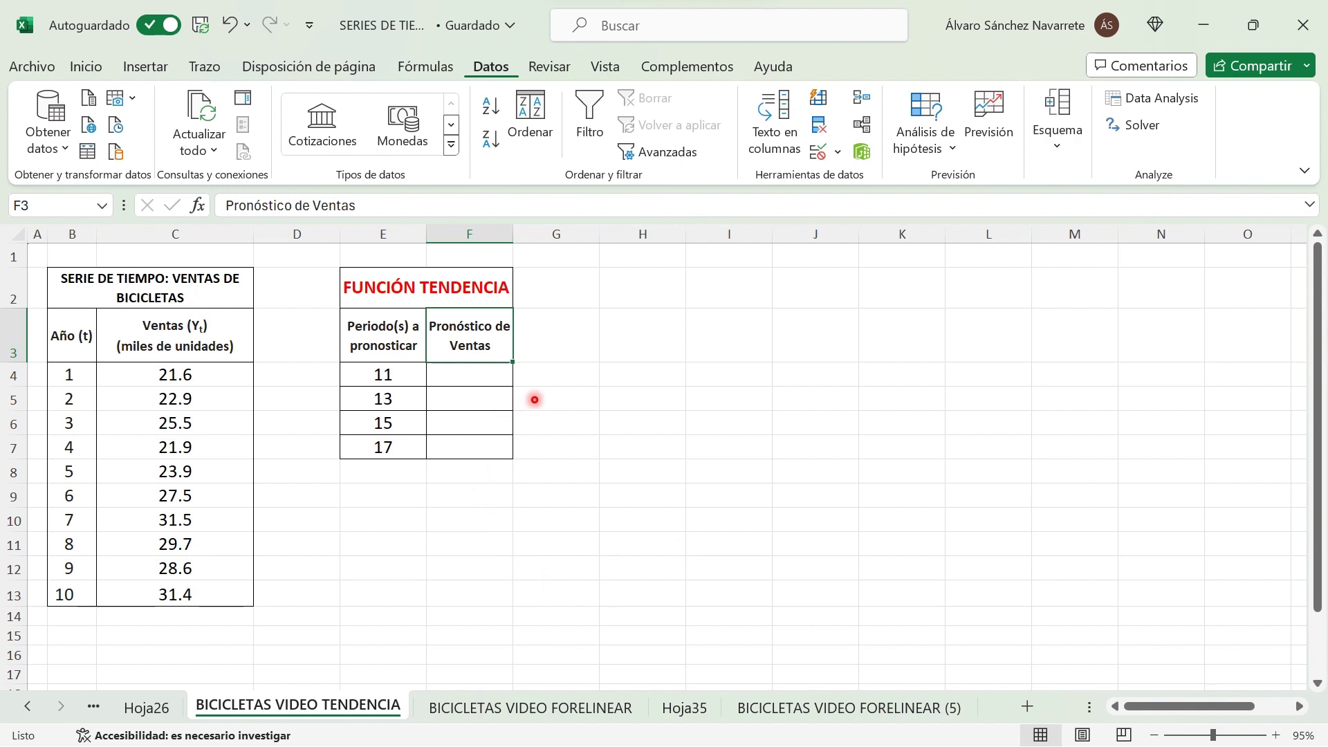
- Calculate the sales forecasts from F4 with TENDENCIA, using C4:C13 as known y, B4:B13 as known x and E4:E7 as new x values
key(Down)
text(=TENDENCIA()
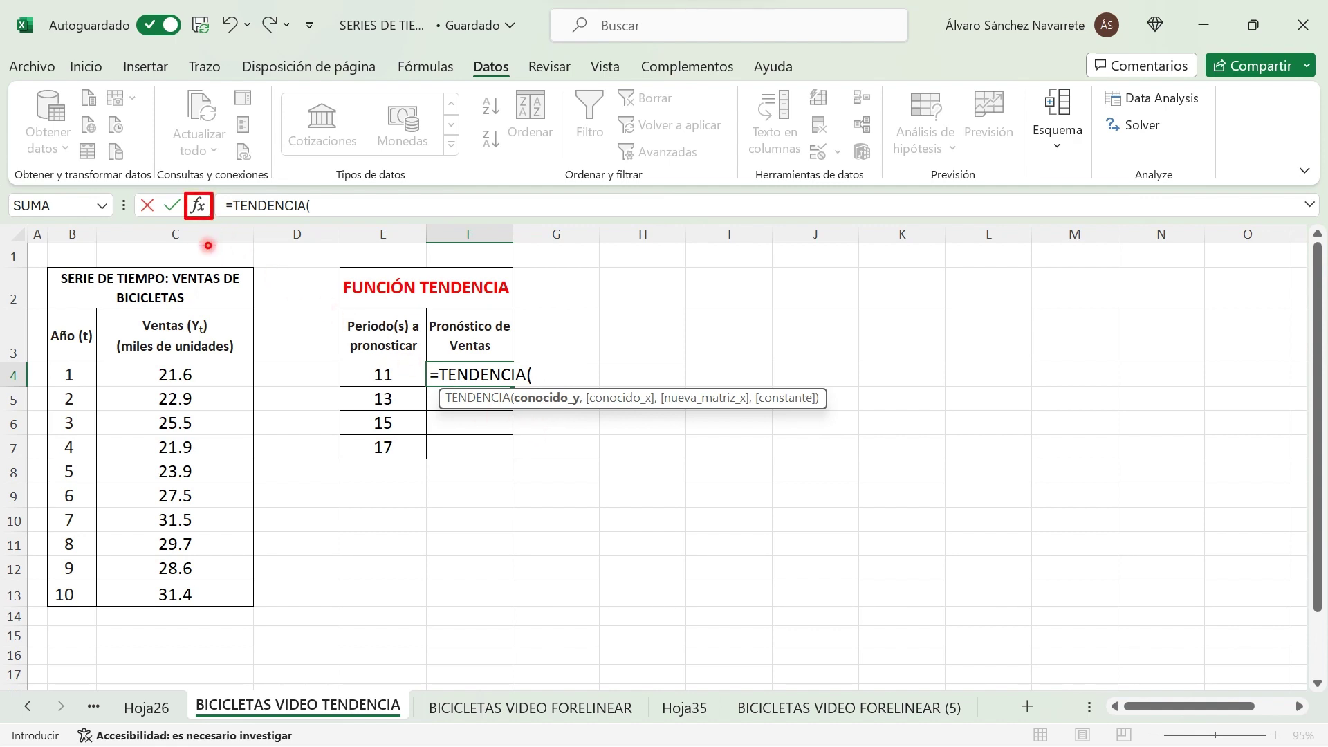
click(199, 206)
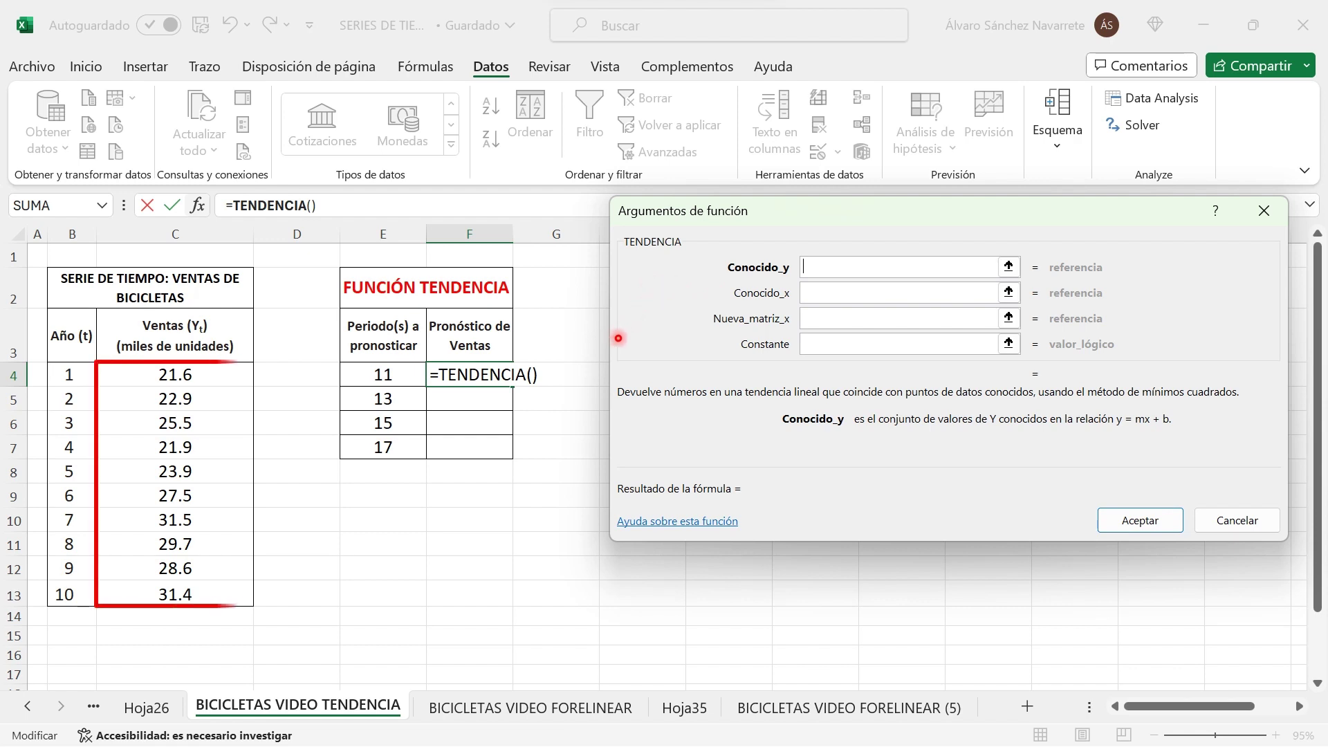
drag(175, 374, 175, 594)
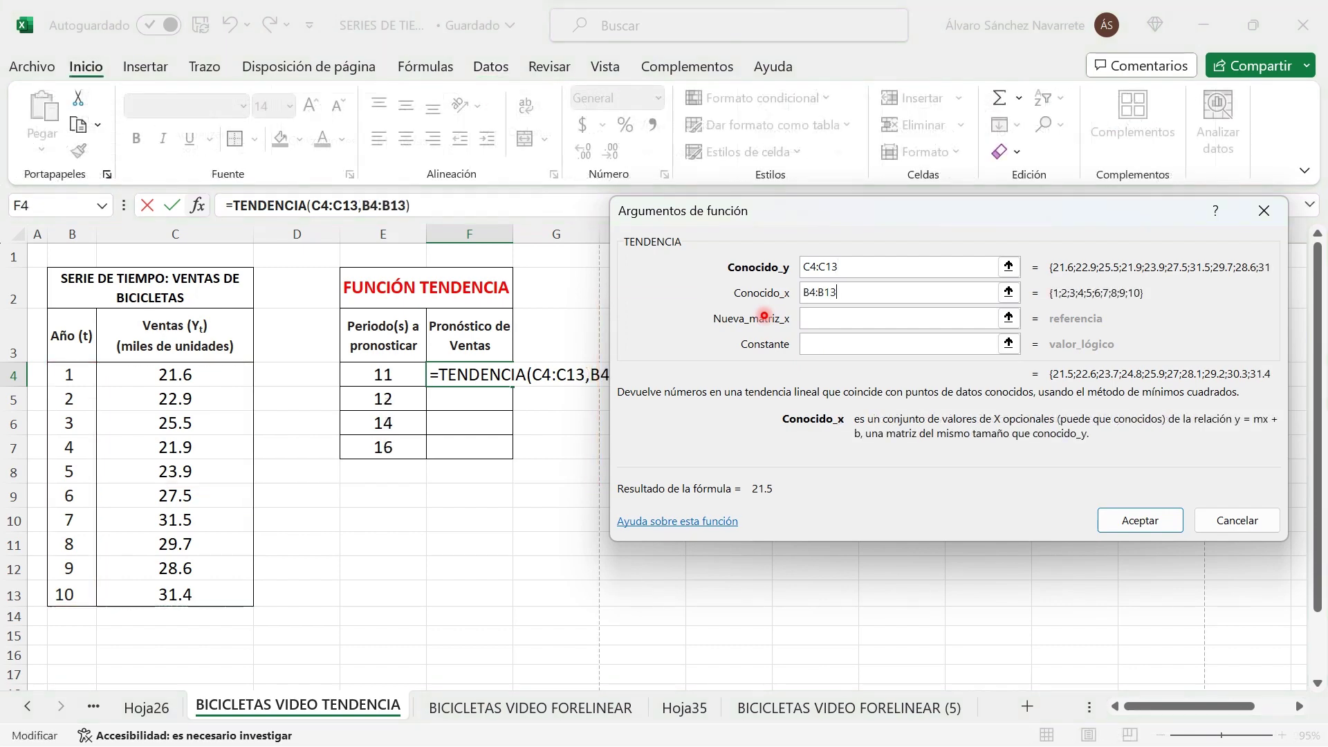
key(Tab)
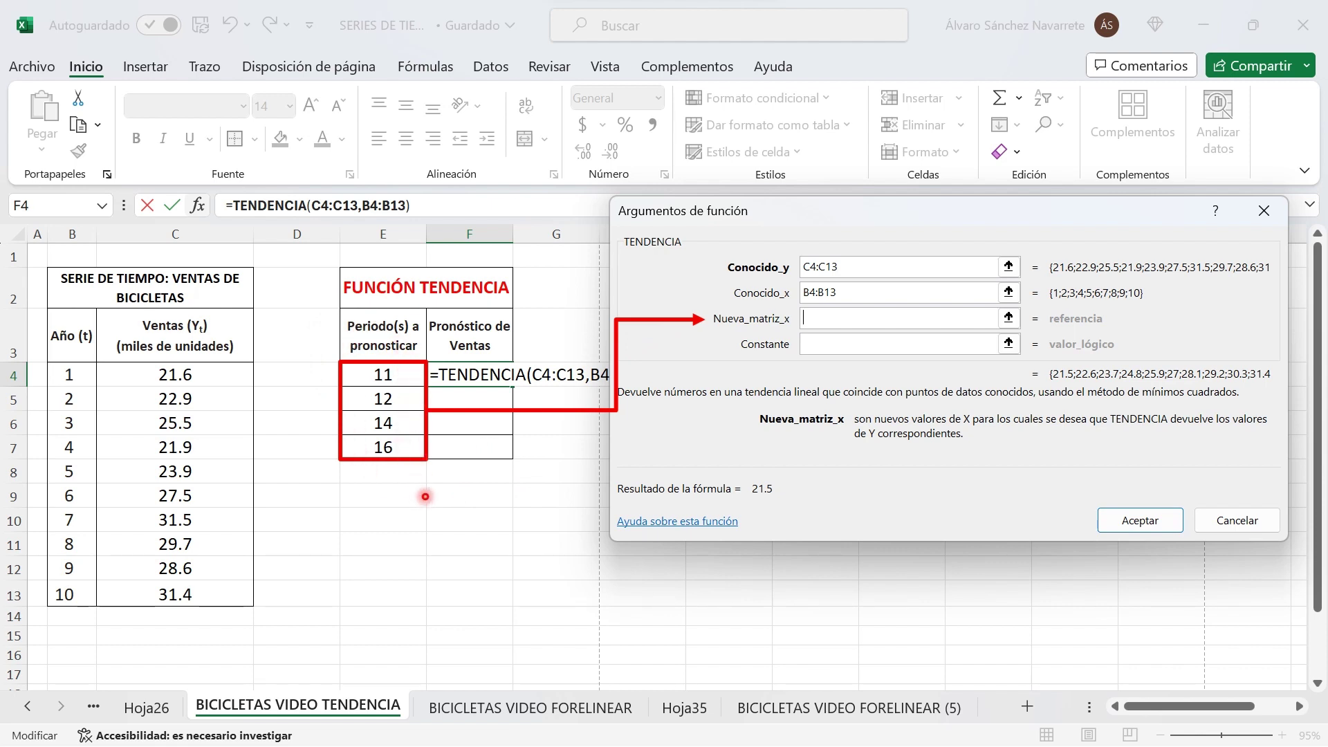
text(E4:E7)
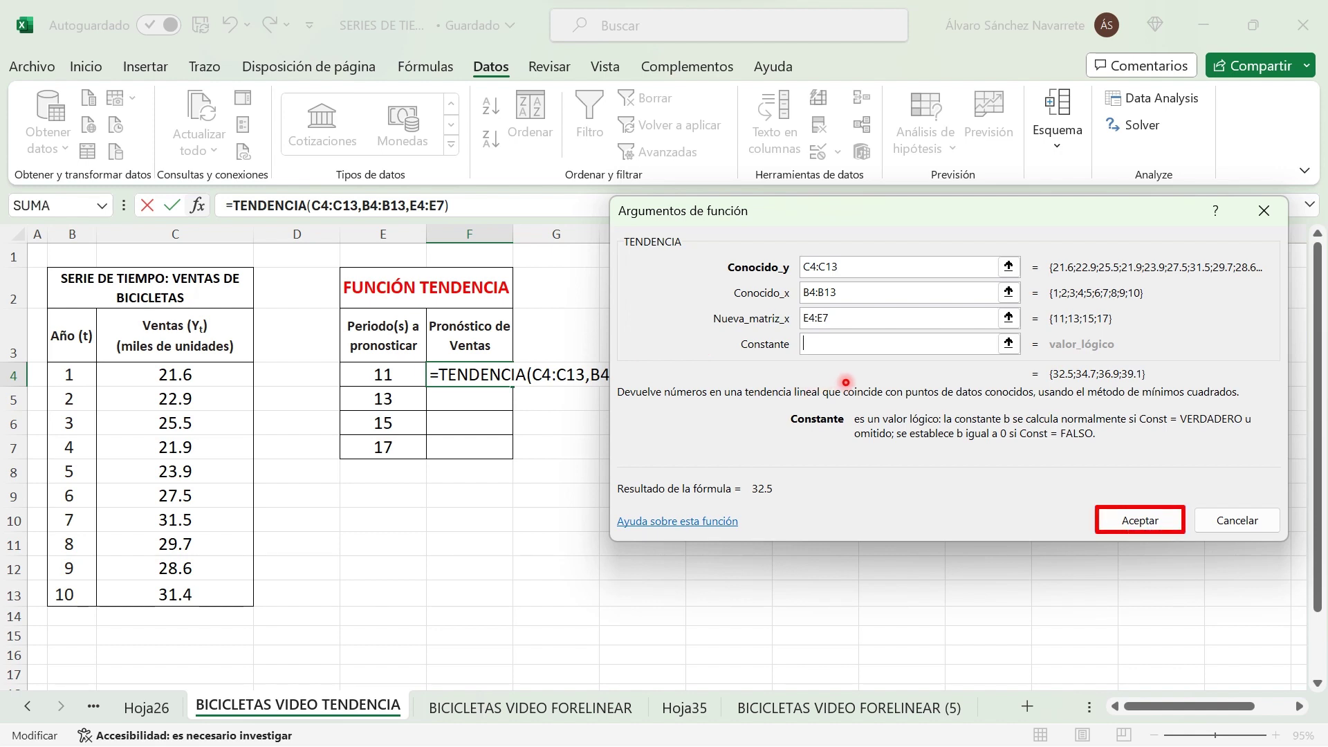
key(Return)
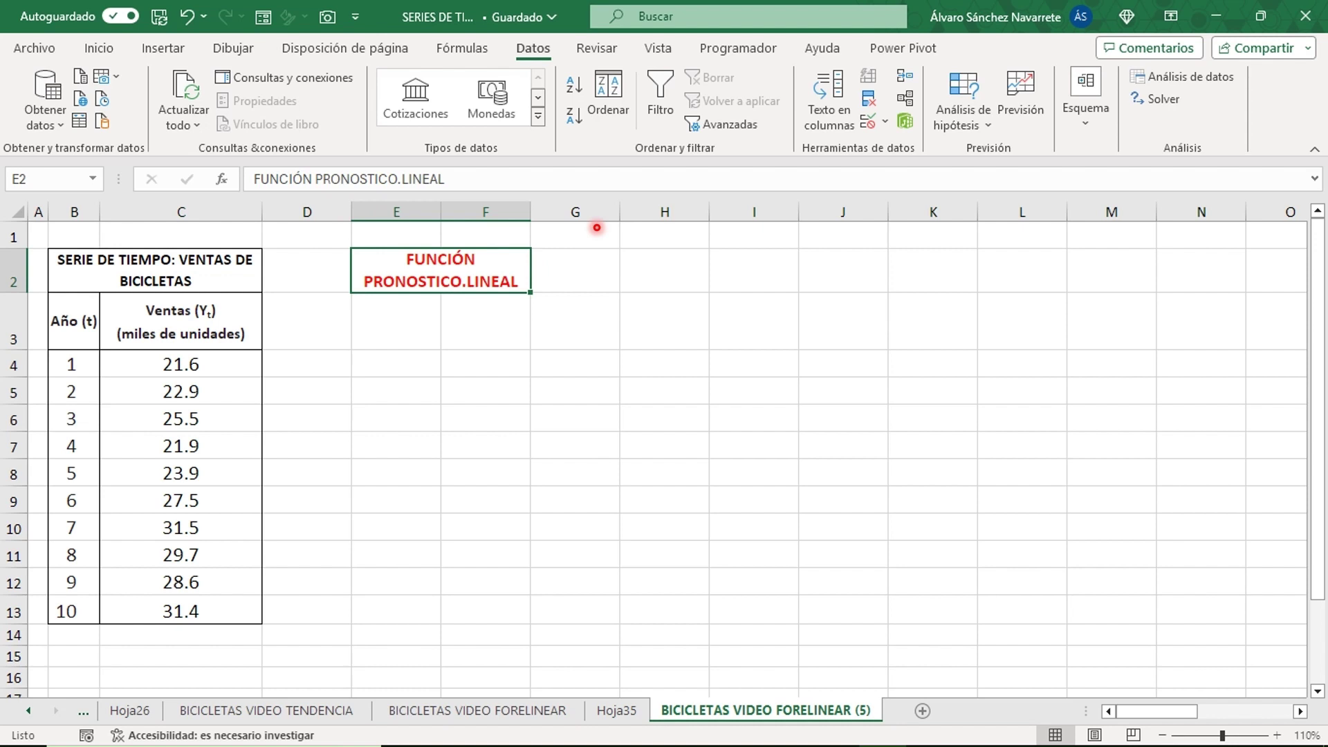
- Fill the table under FUNCIÓN PRONOSTICO.LINEAL with periods 11, 13, 15 and 17 and add the "Pronóstico de Ventas" column beside them
key(Down)
text(Periodo(s) a pronosticar 11 13 15 17)
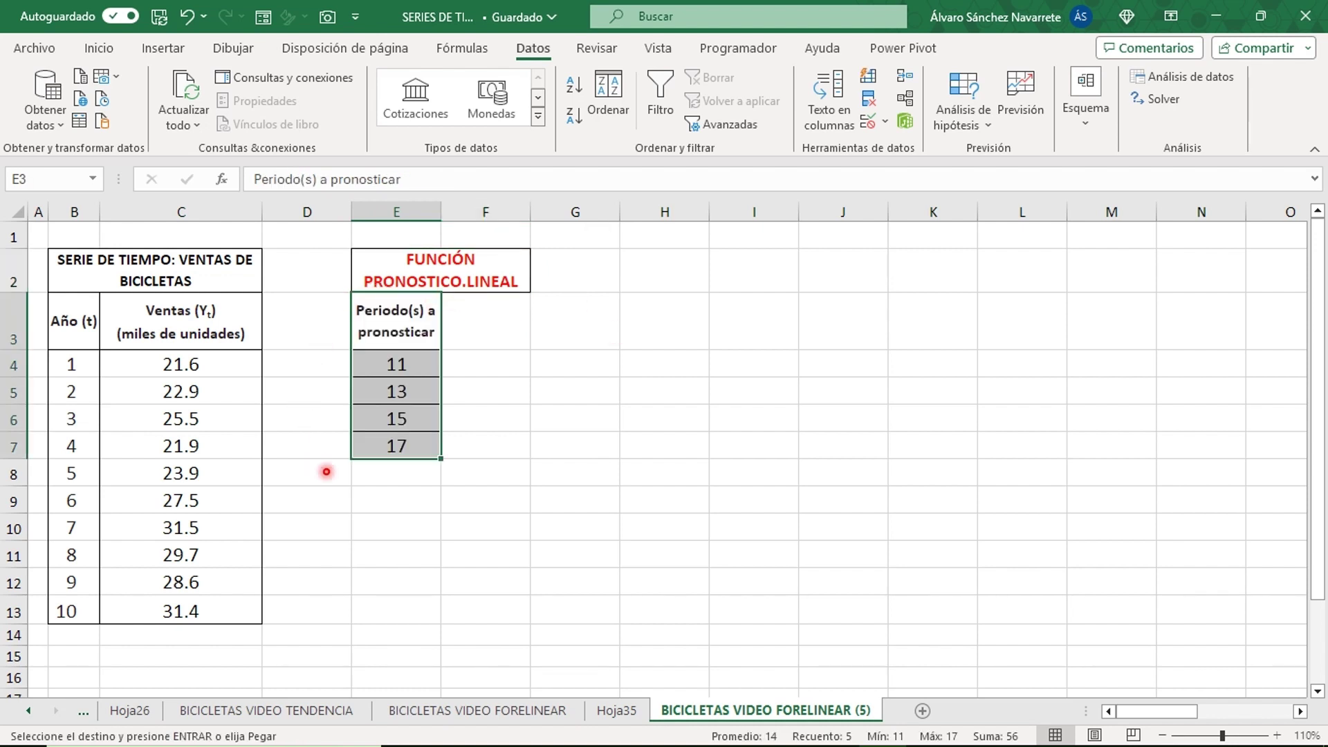
click(480, 322)
key(Return)
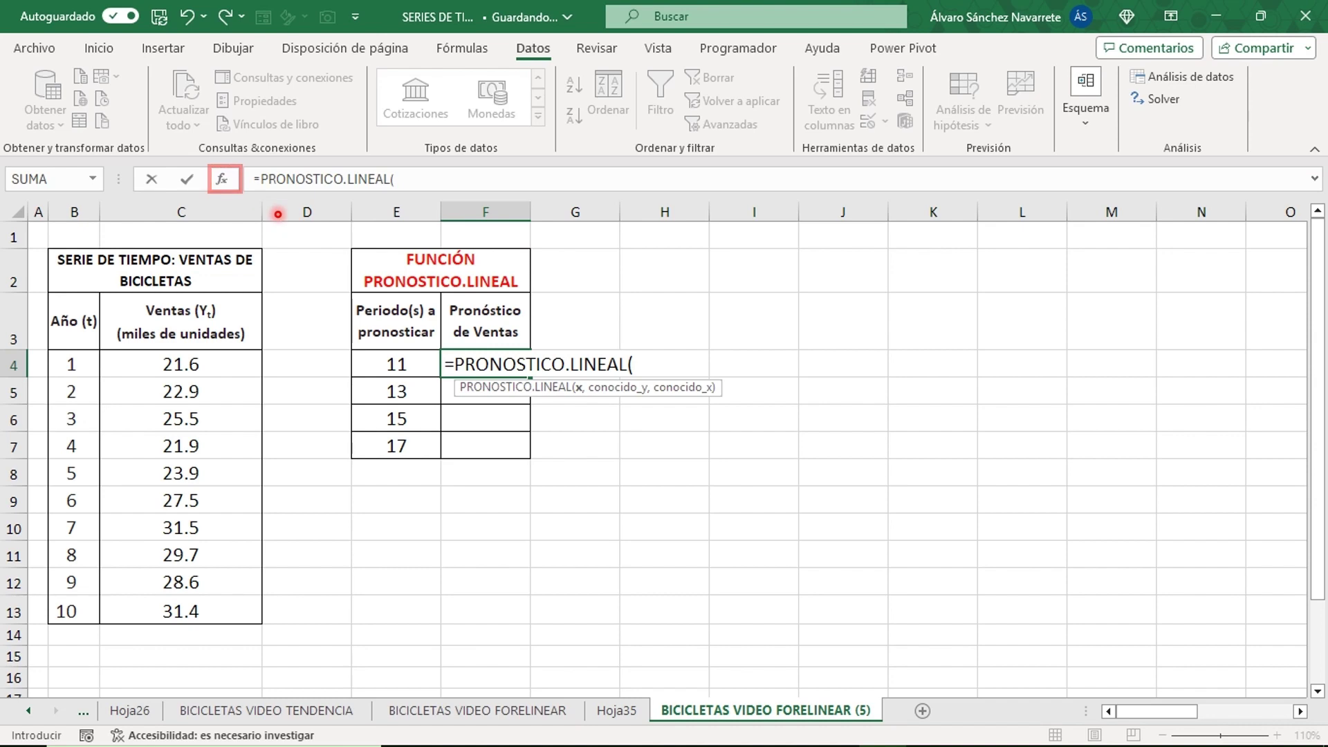
- Calculate the sales forecasts from F4 with PRONOSTICO.LINEAL, using E4:E7 as x, C4:C13 as known y and B4:B13 as known x
click(222, 179)
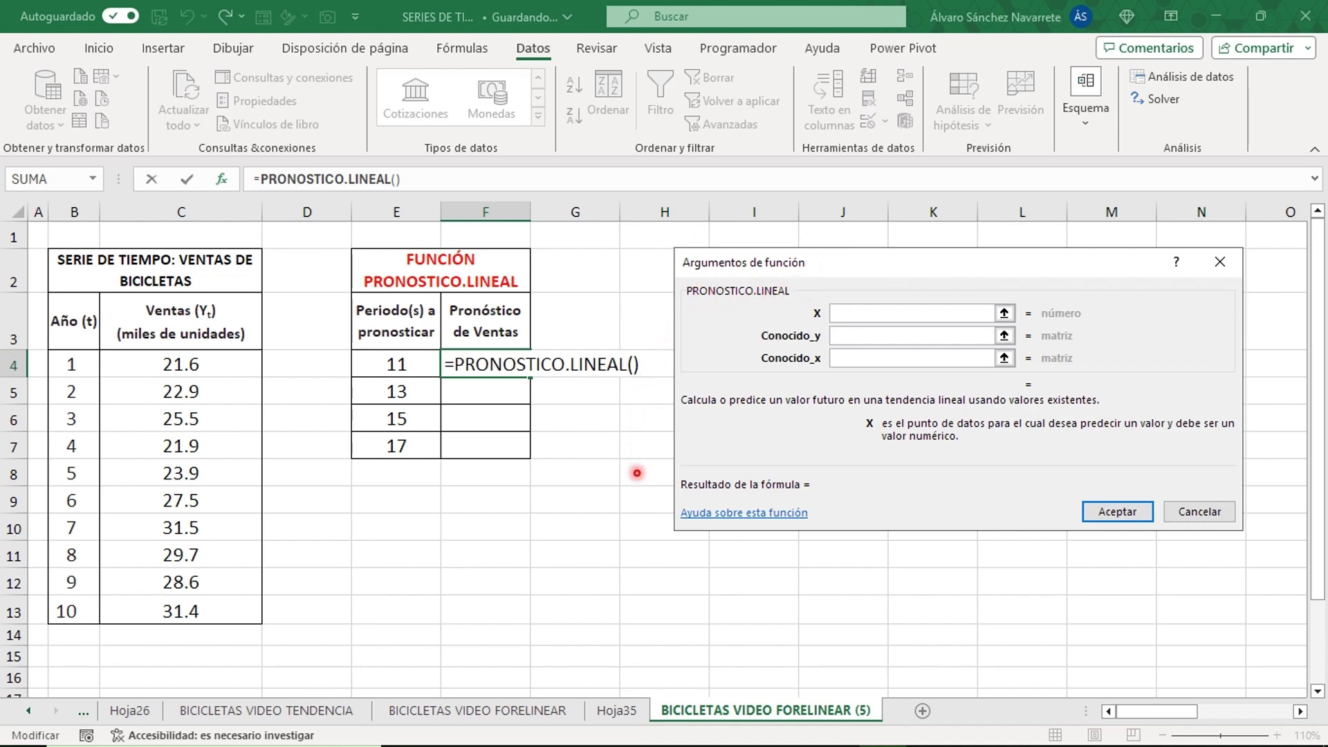
key(Escape)
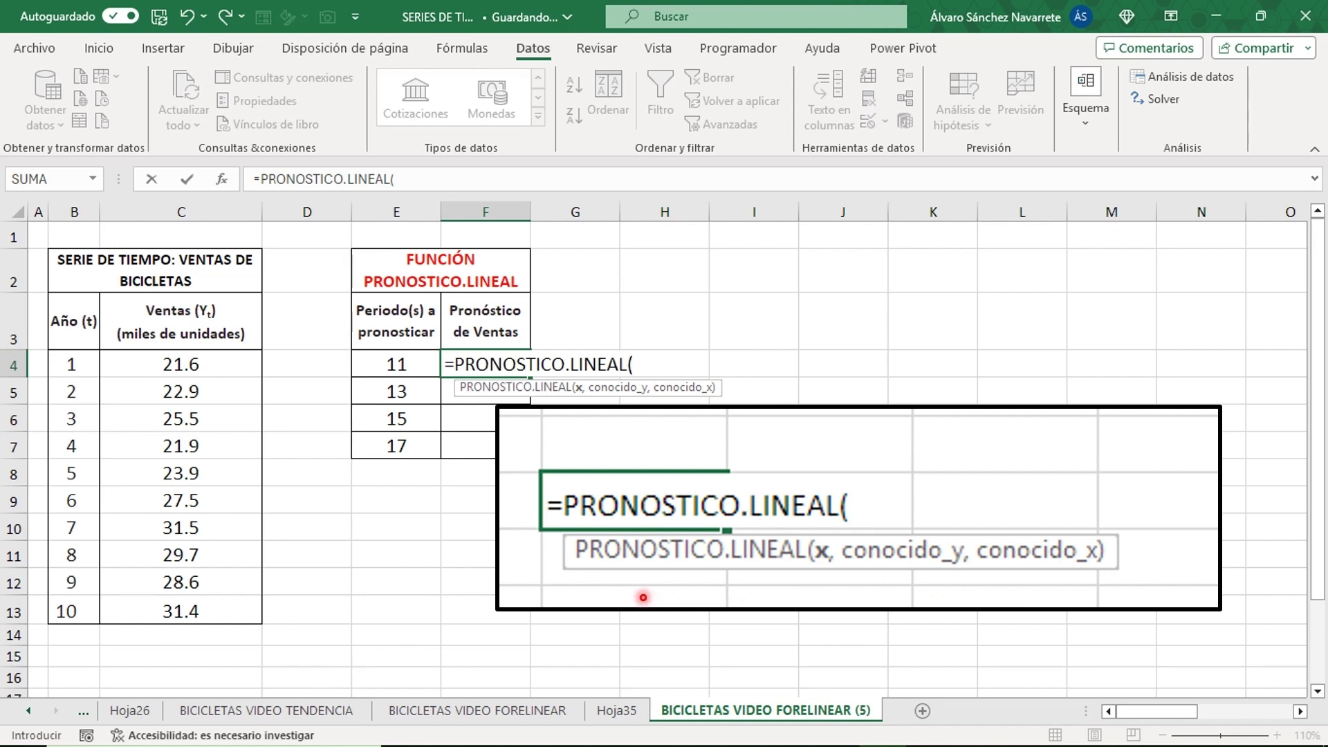
key(ctrl+a)
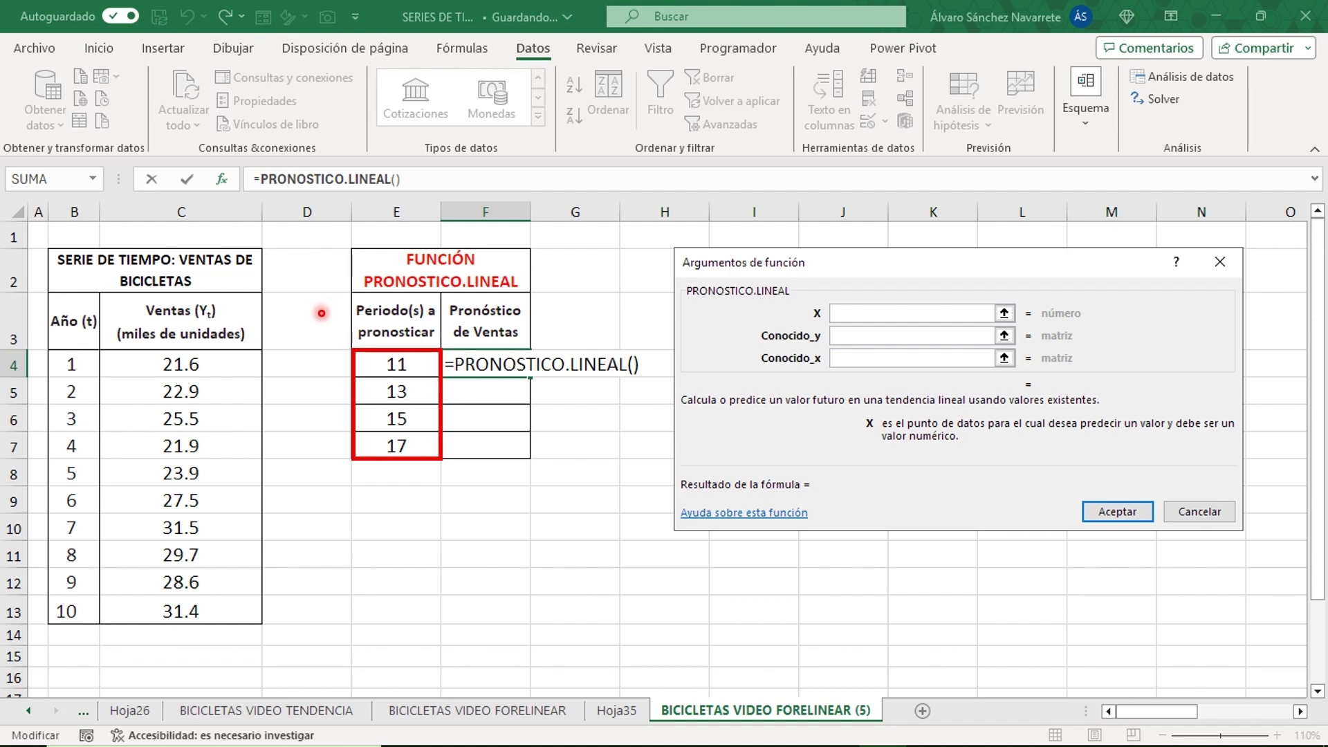
drag(396, 364, 396, 446)
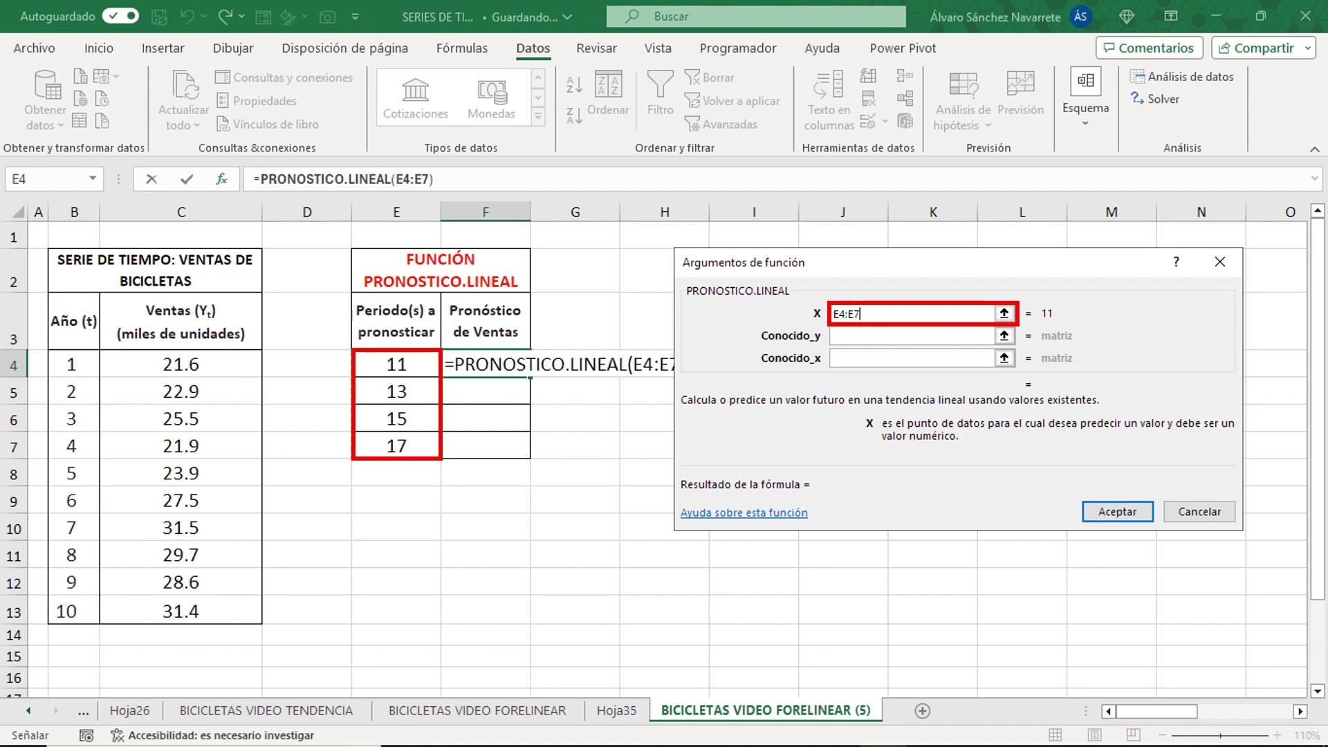
key(Tab)
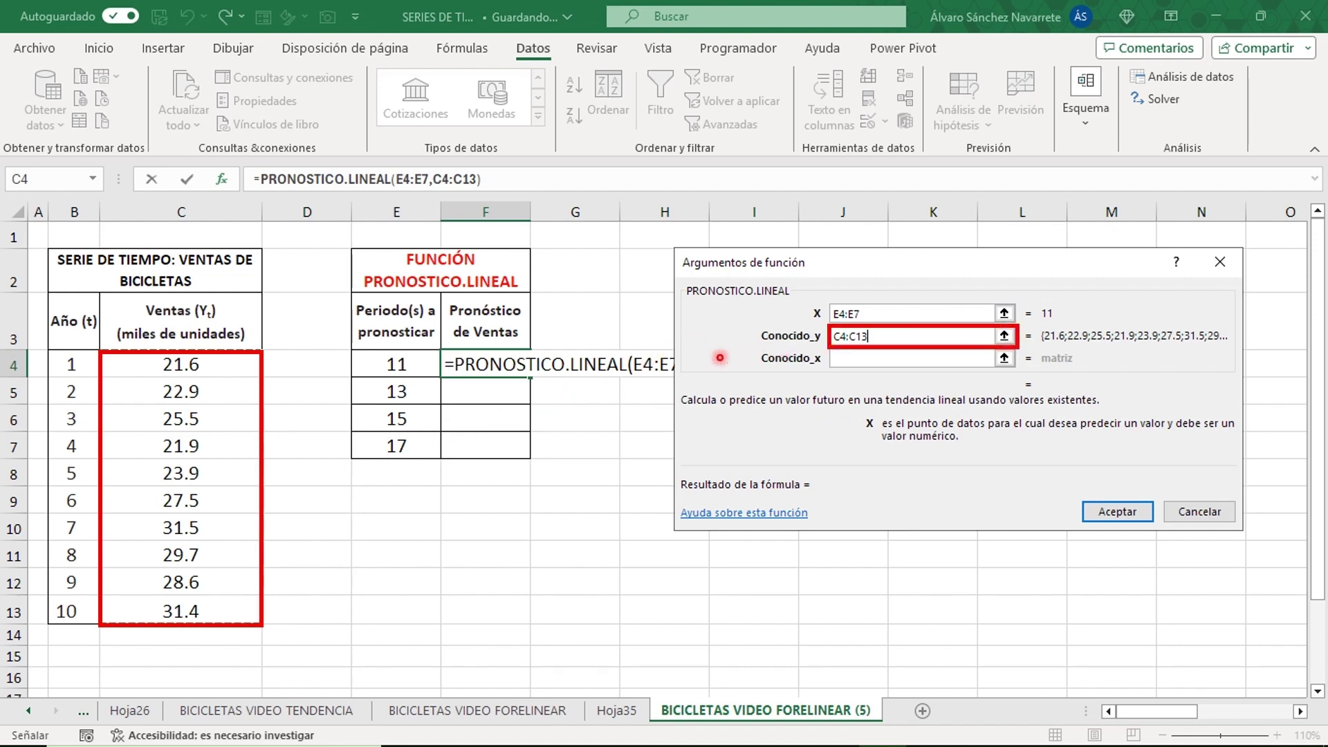
key(Tab)
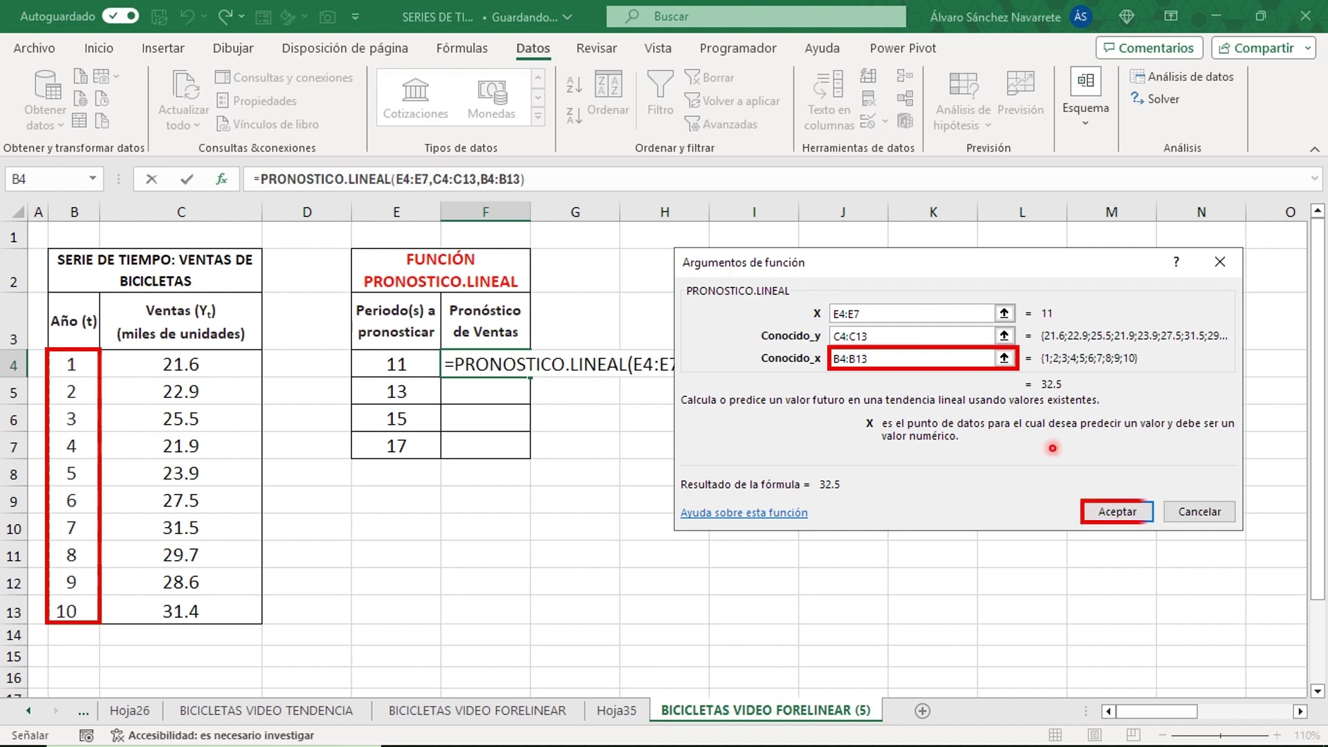
click(1117, 511)
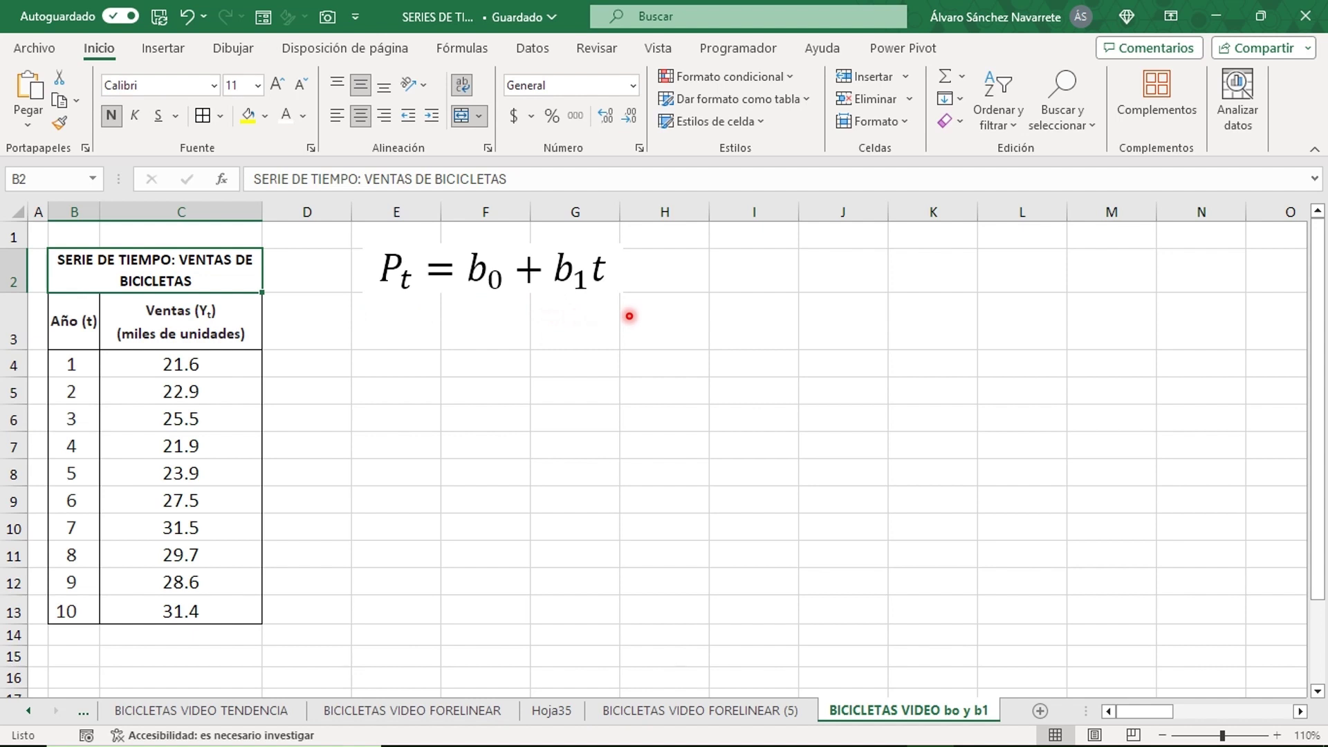
- Label E4 "bo:" and E5 "b1:", and calculate the intercept in F4 with INTERSECCION.EJE using known y C4:C13 and known x B4:B13
text(bo: b1:)
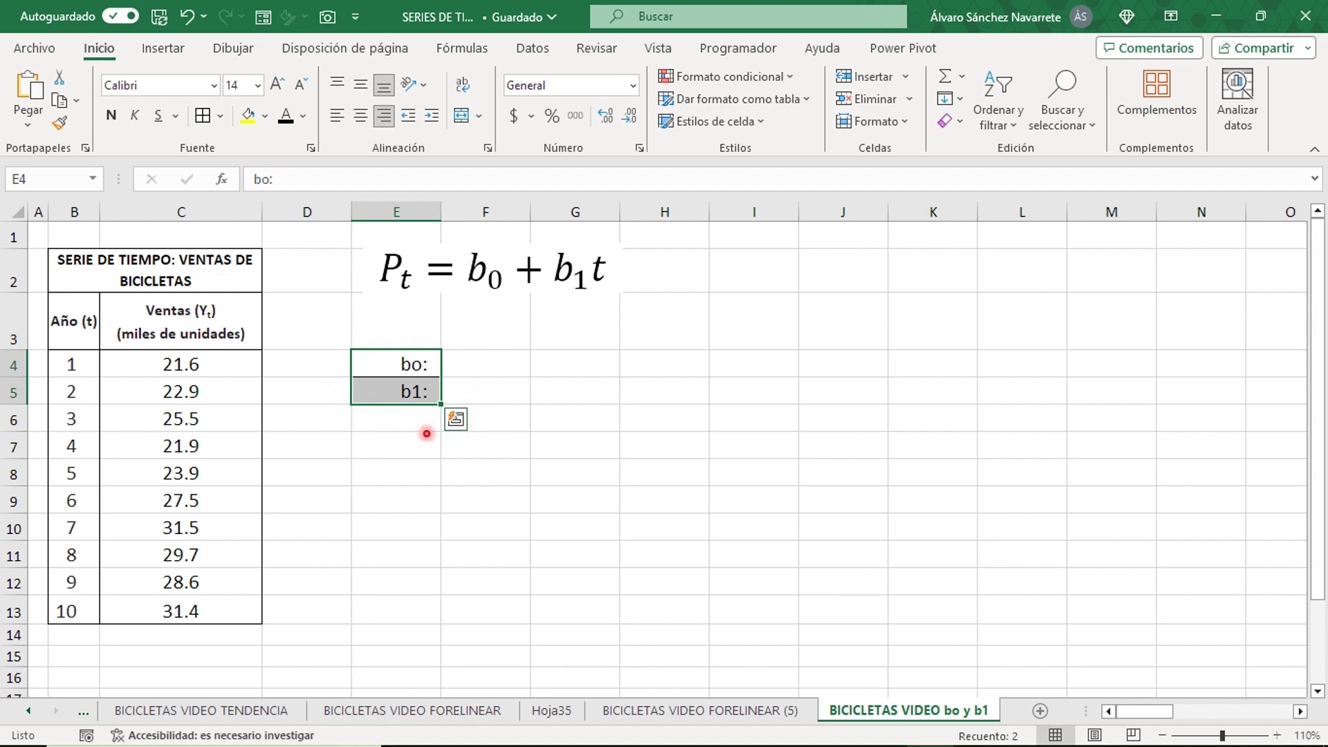
key(Right)
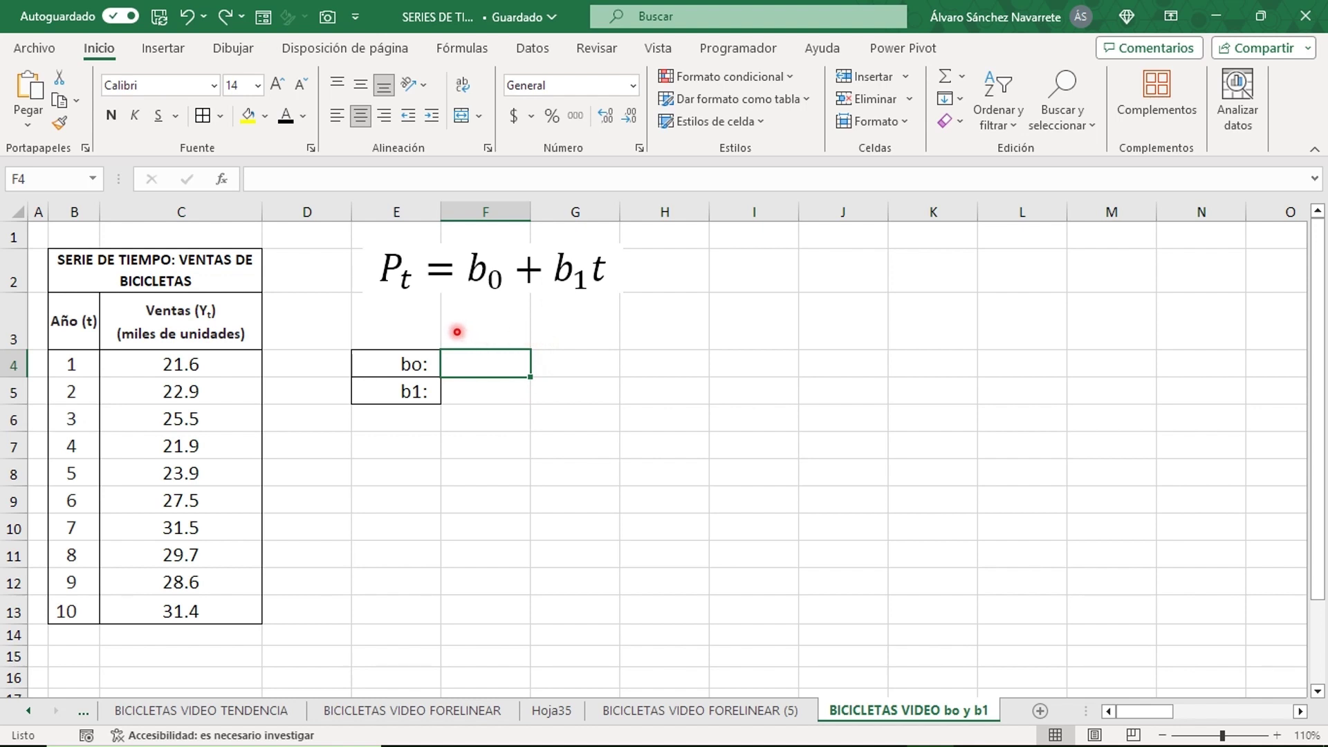
text(=INTERSECCION.EJE()
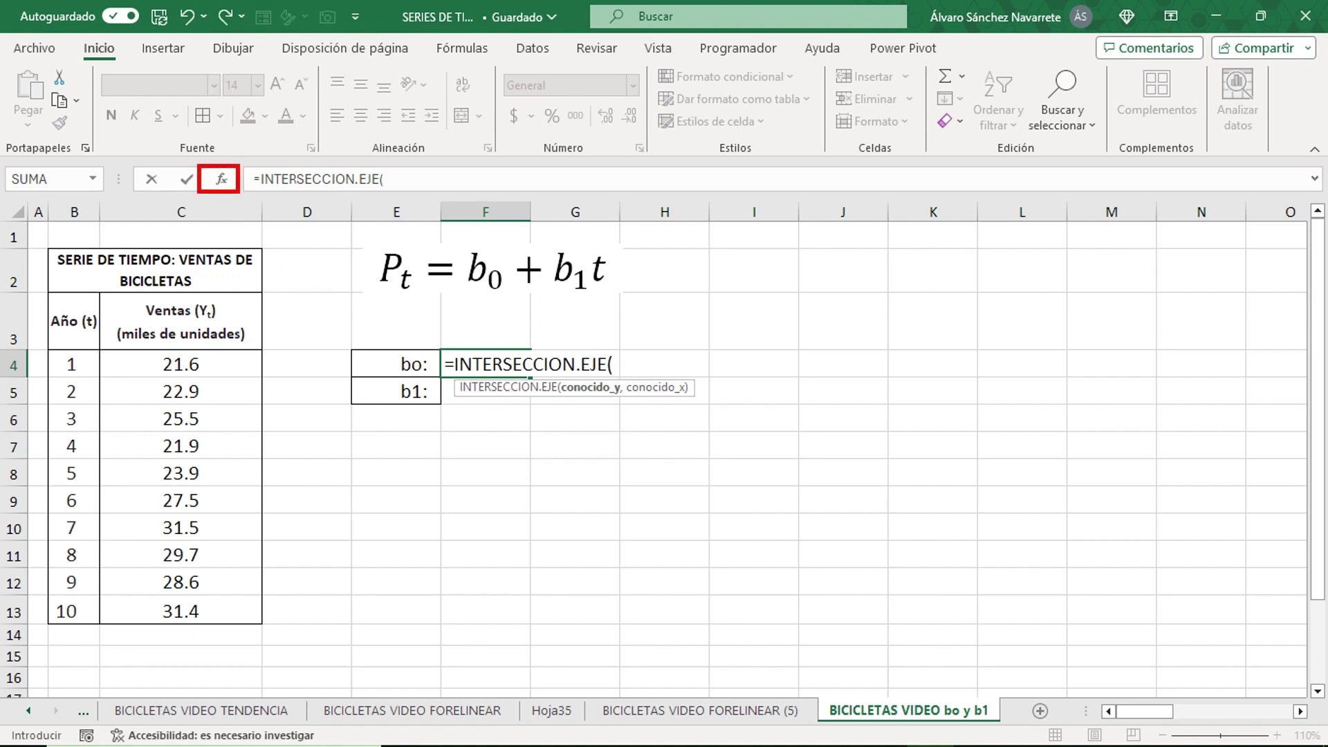
click(221, 179)
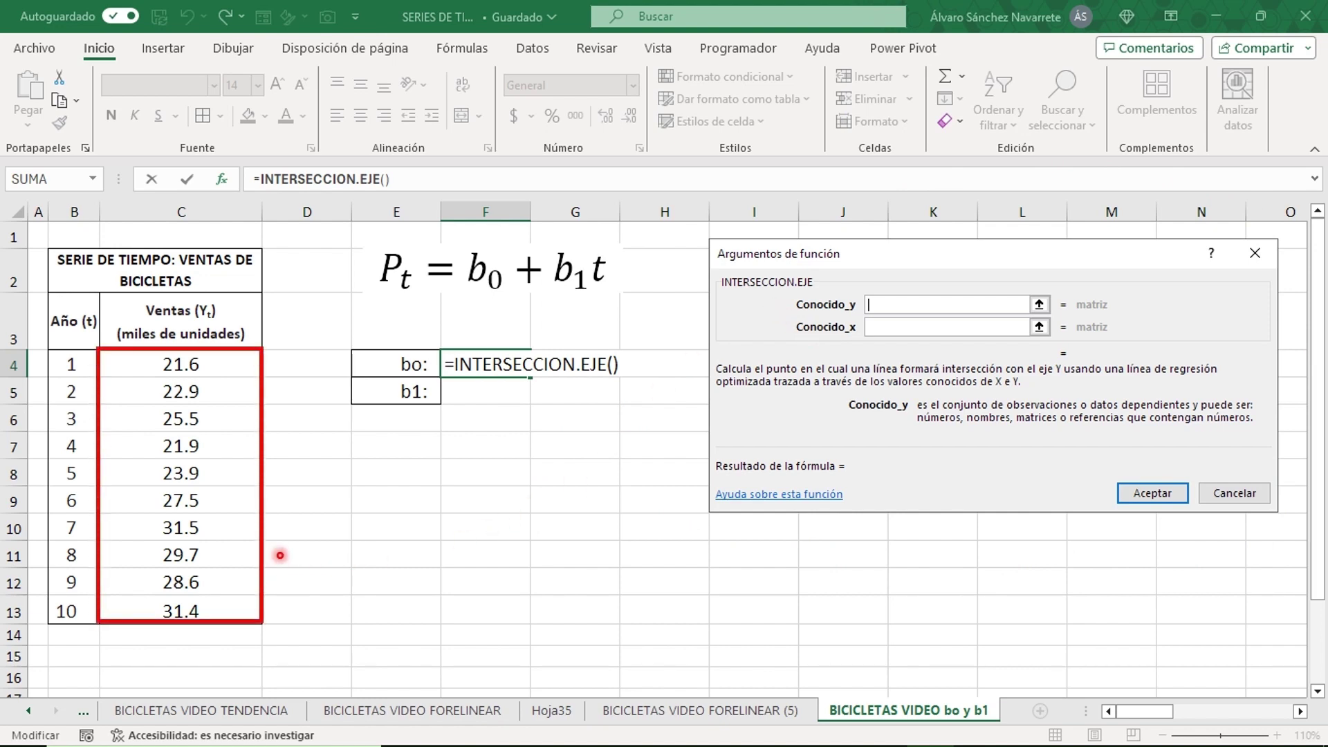
text(C4:C13)
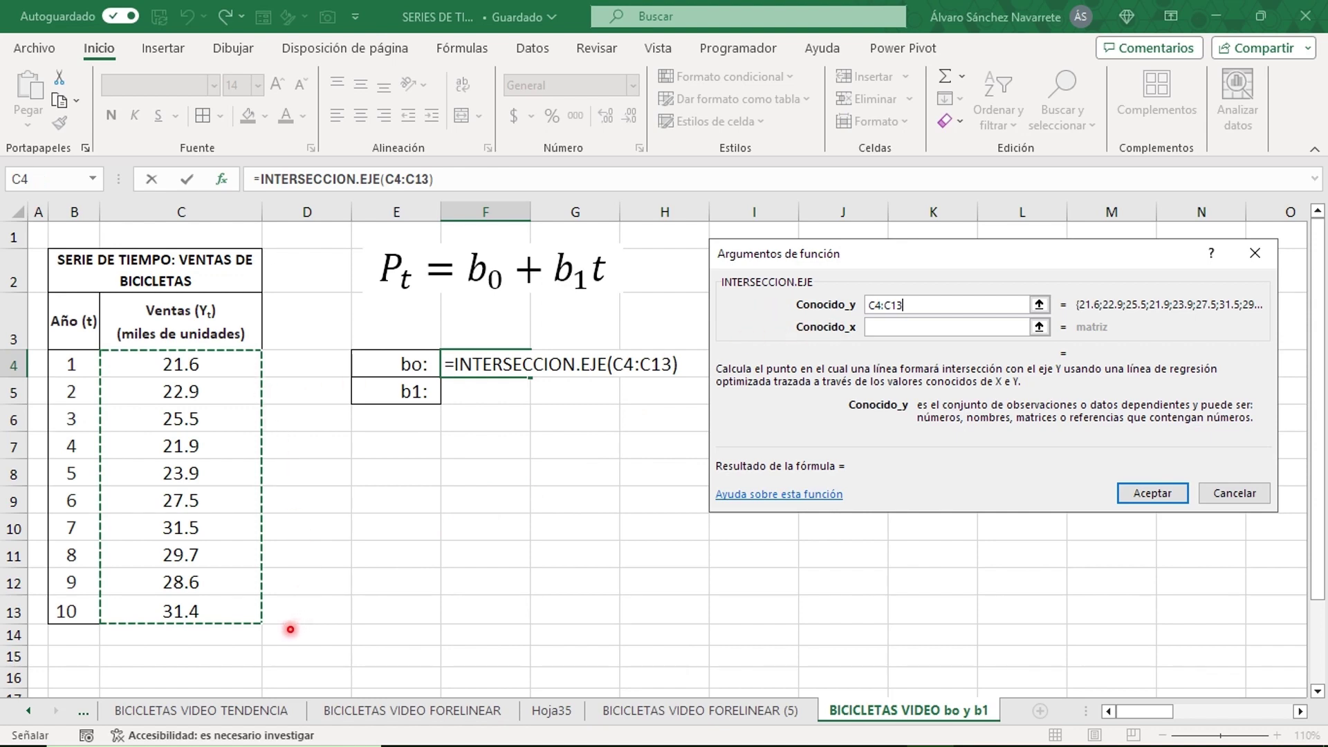
key(Tab)
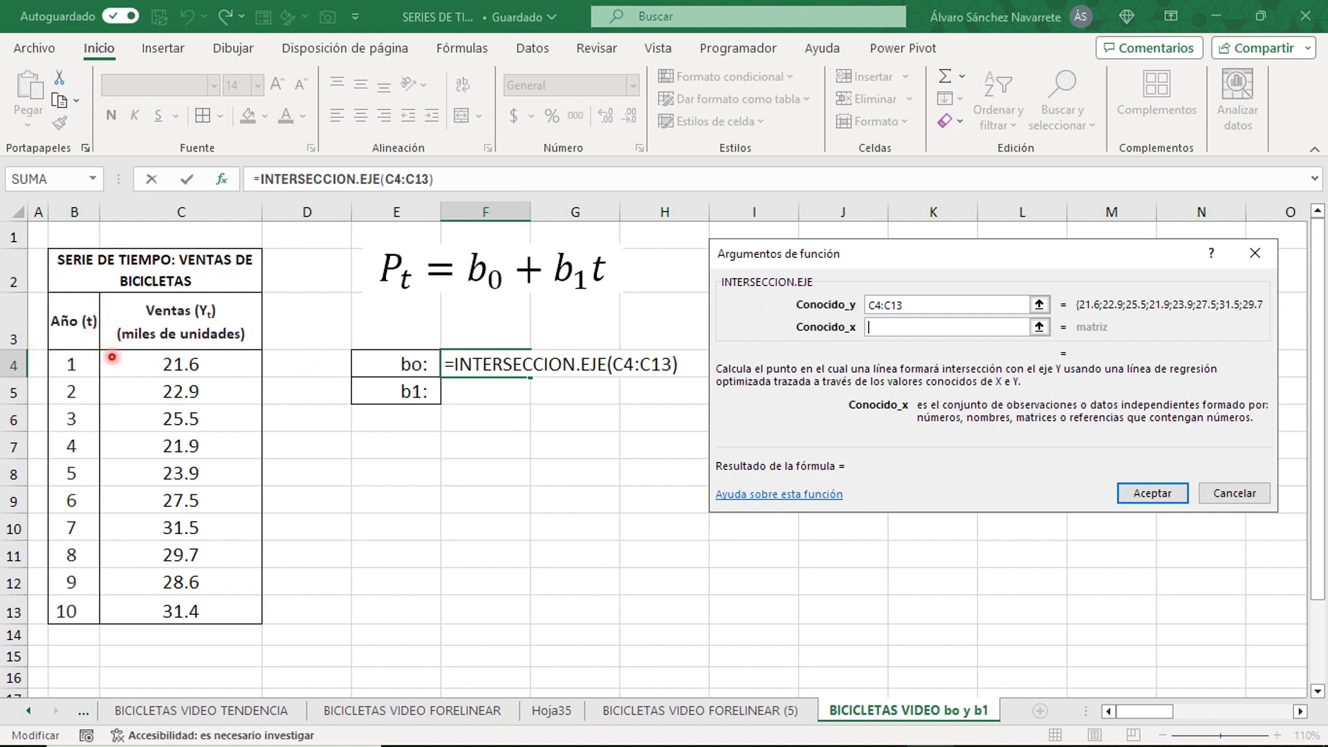
drag(111, 357, 100, 622)
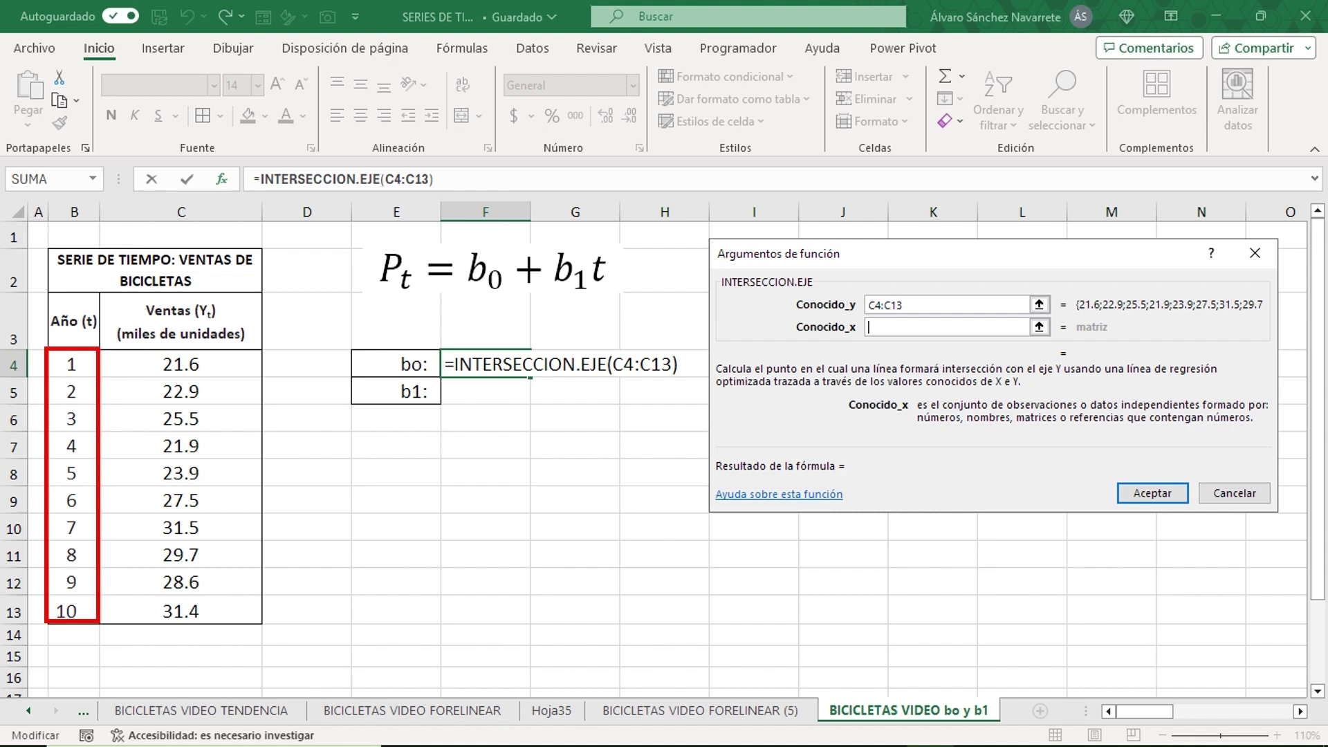
drag(72, 364, 72, 611)
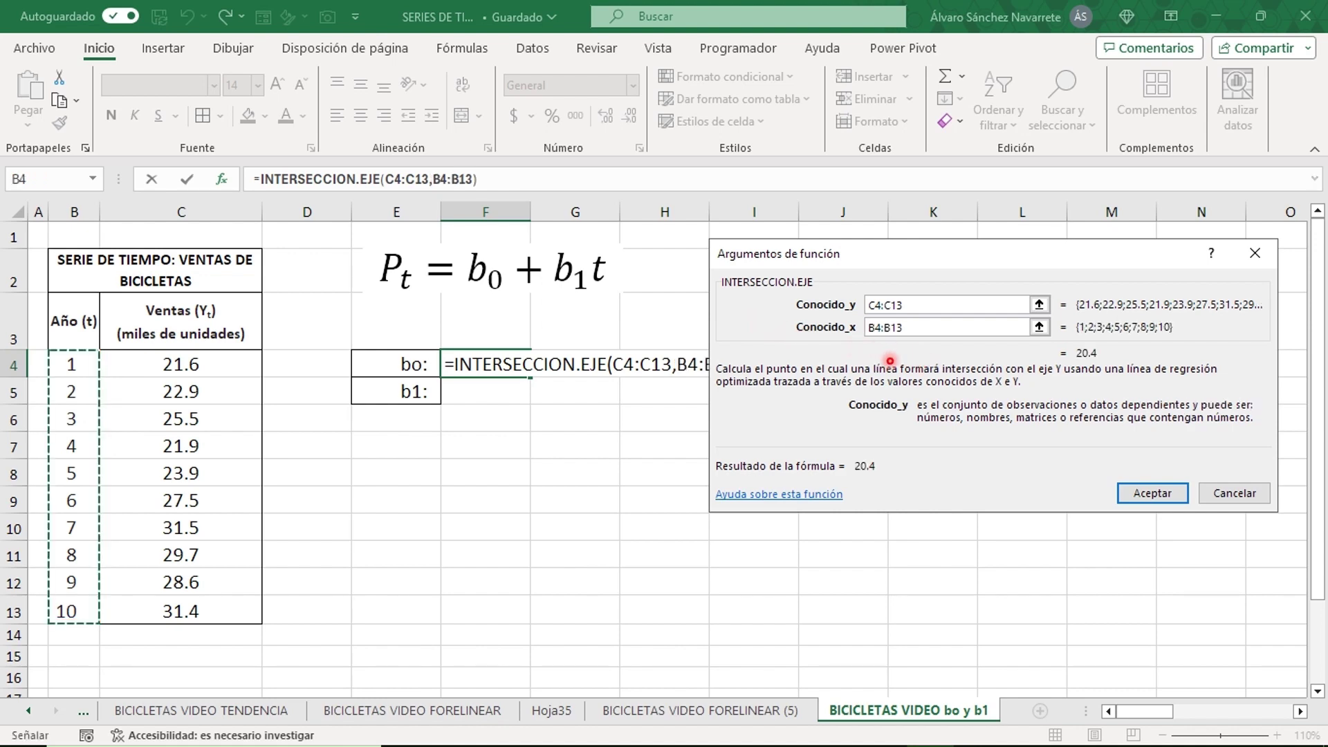
drag(1116, 483, 1189, 505)
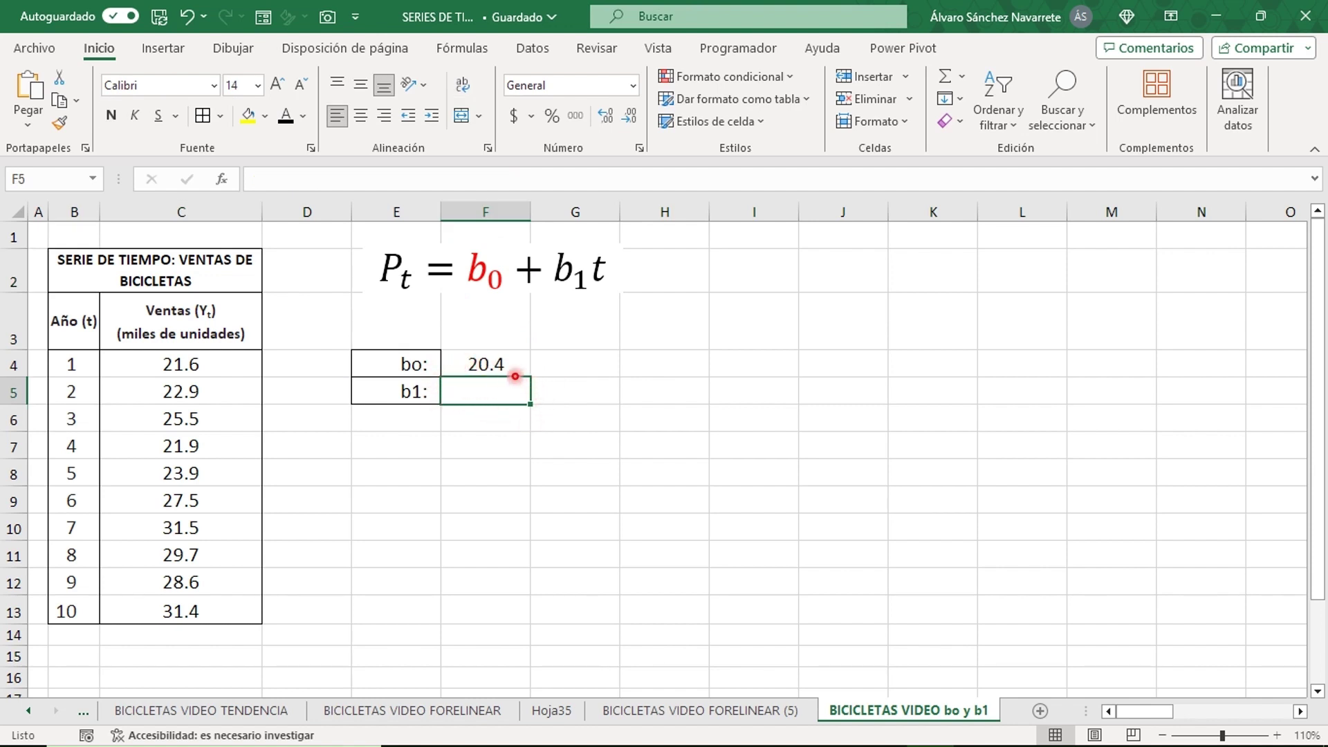
- Calculate the slope b1 in F5 with PENDIENTE, using C4:C13 as known y and B4:B13 as known x
text(=PENDIENTE()
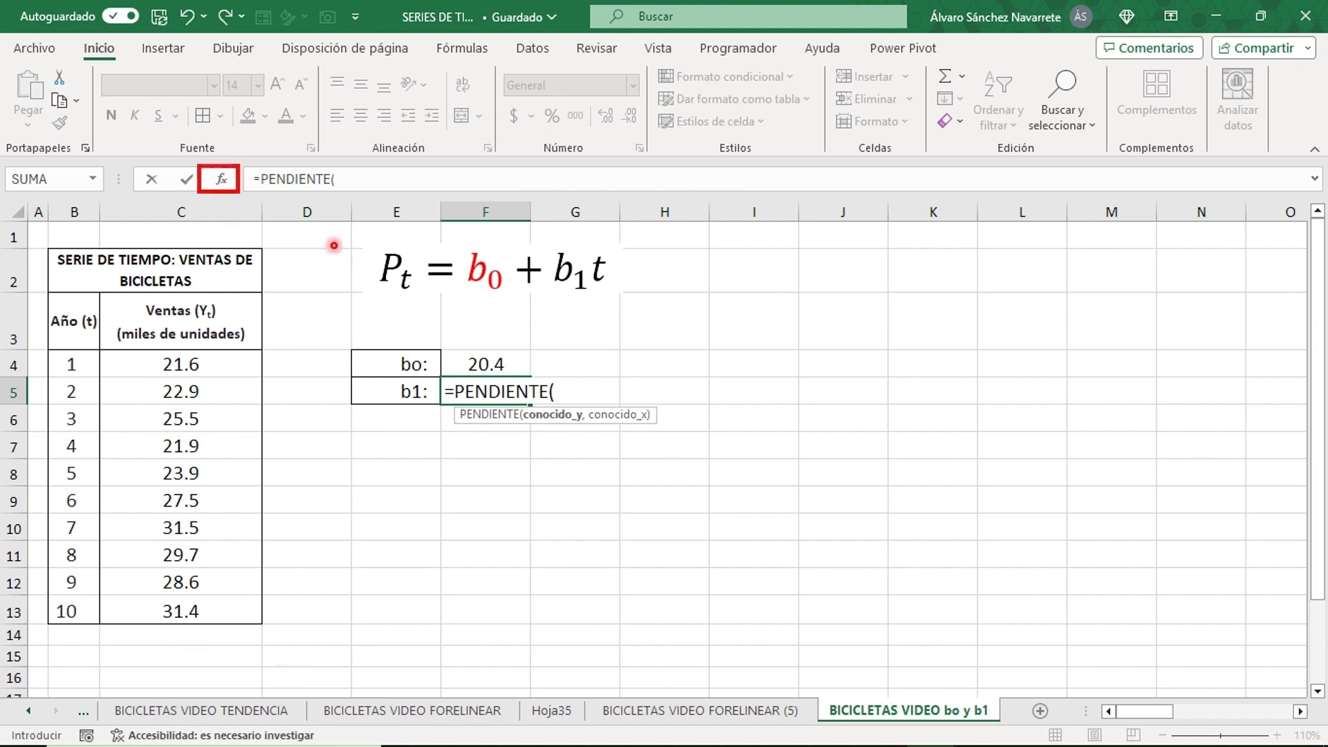
key(ctrl+a)
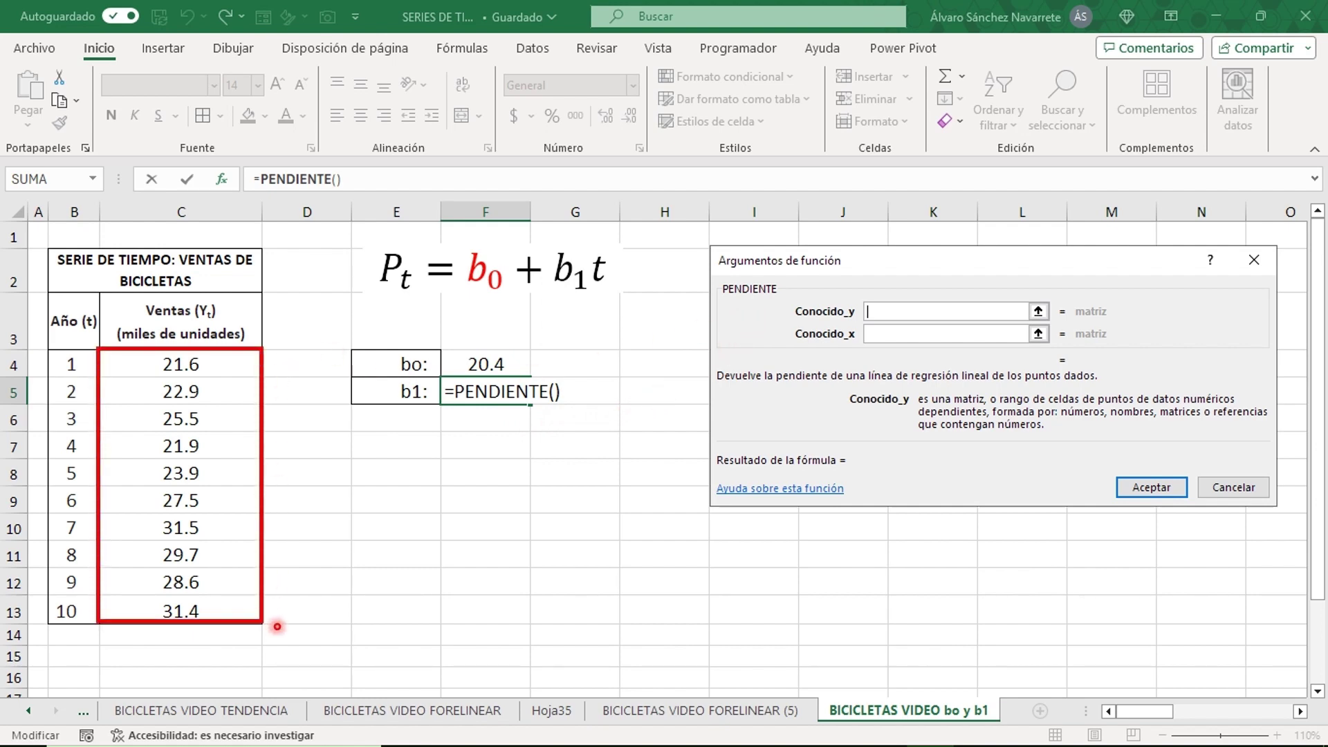
drag(182, 365, 181, 610)
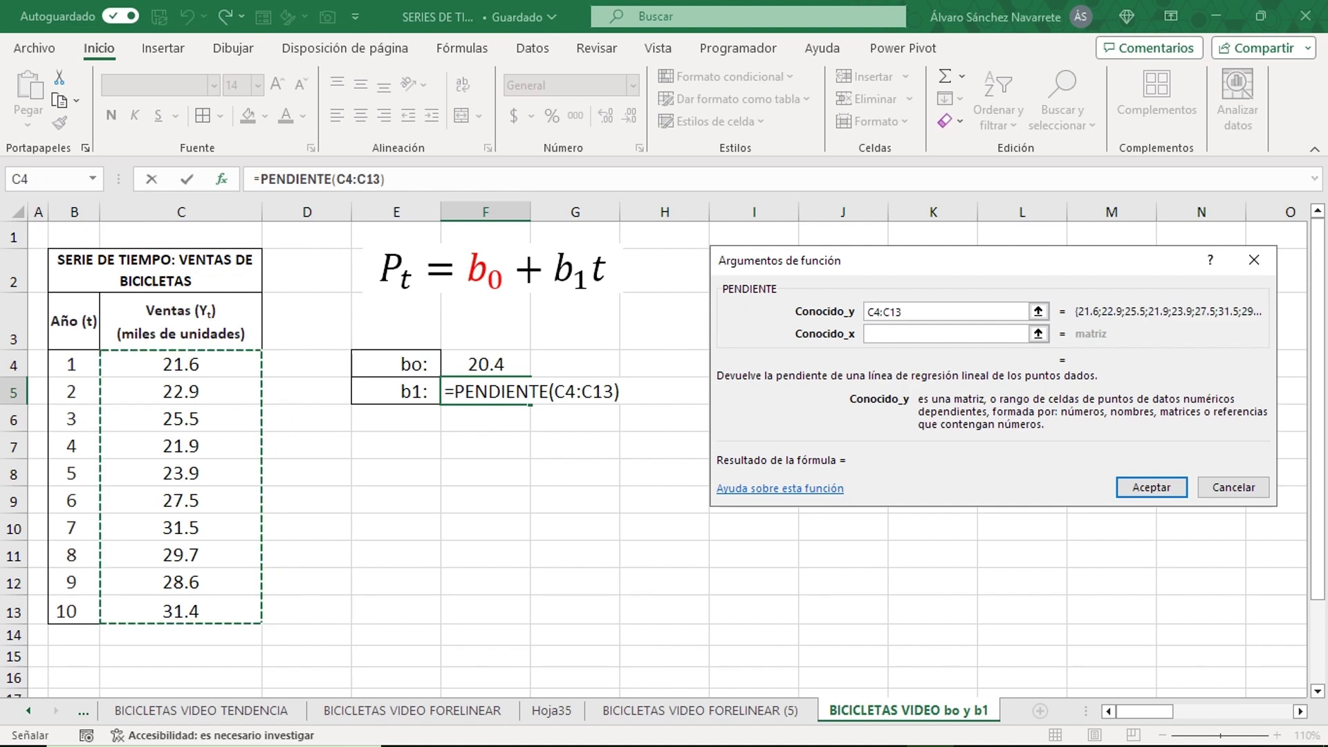
key(Tab)
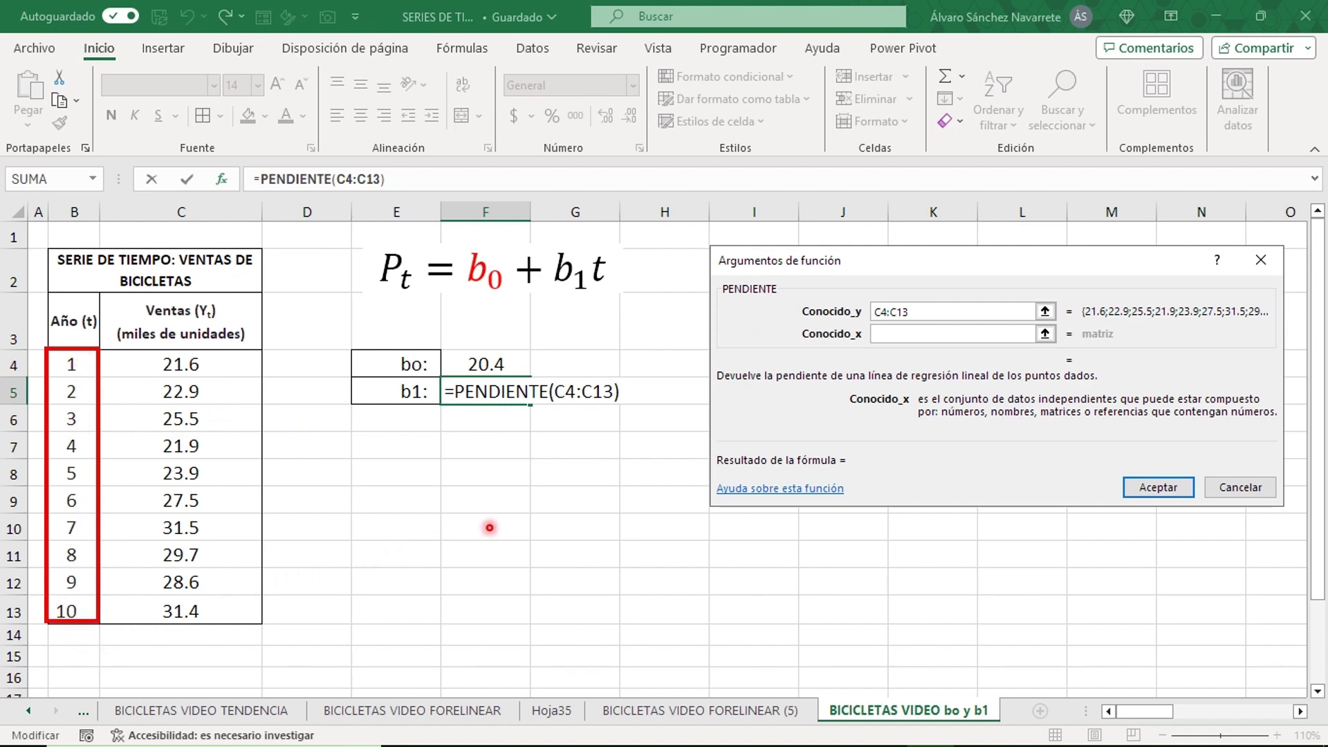
drag(71, 364, 69, 610)
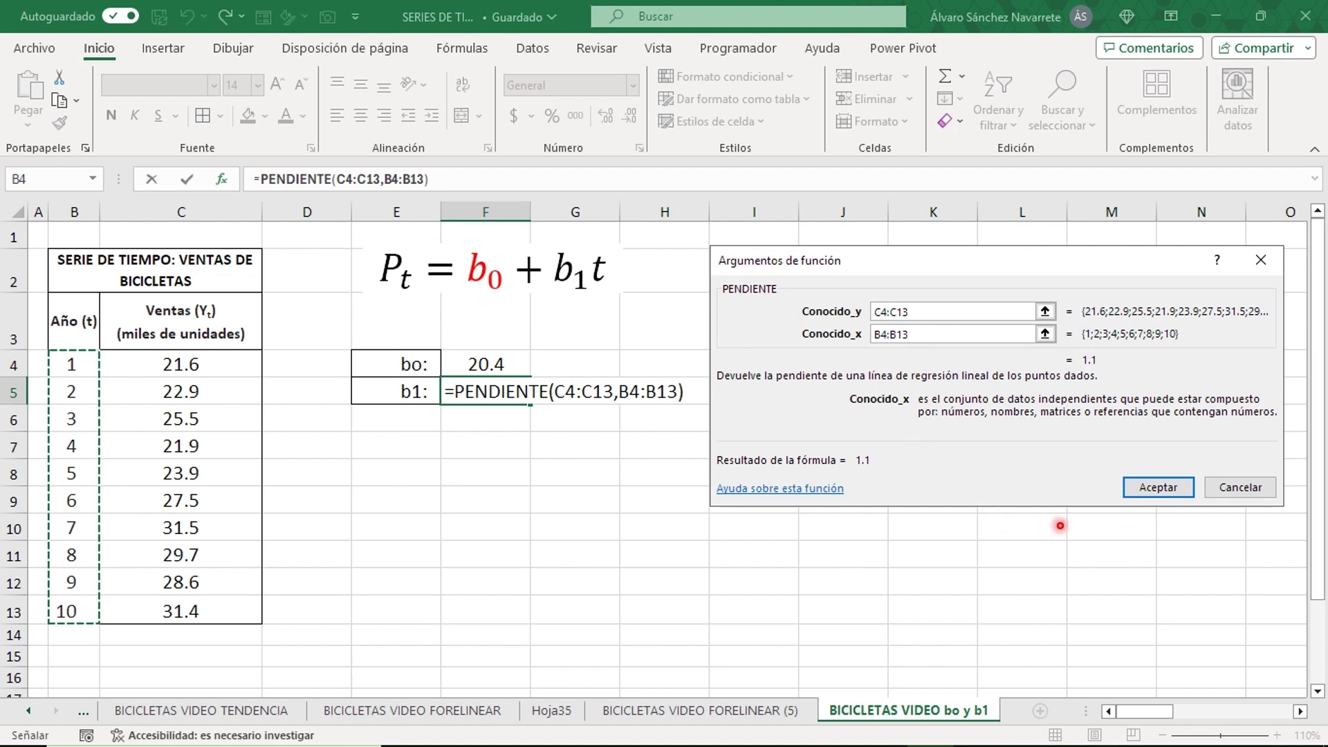
click(1158, 487)
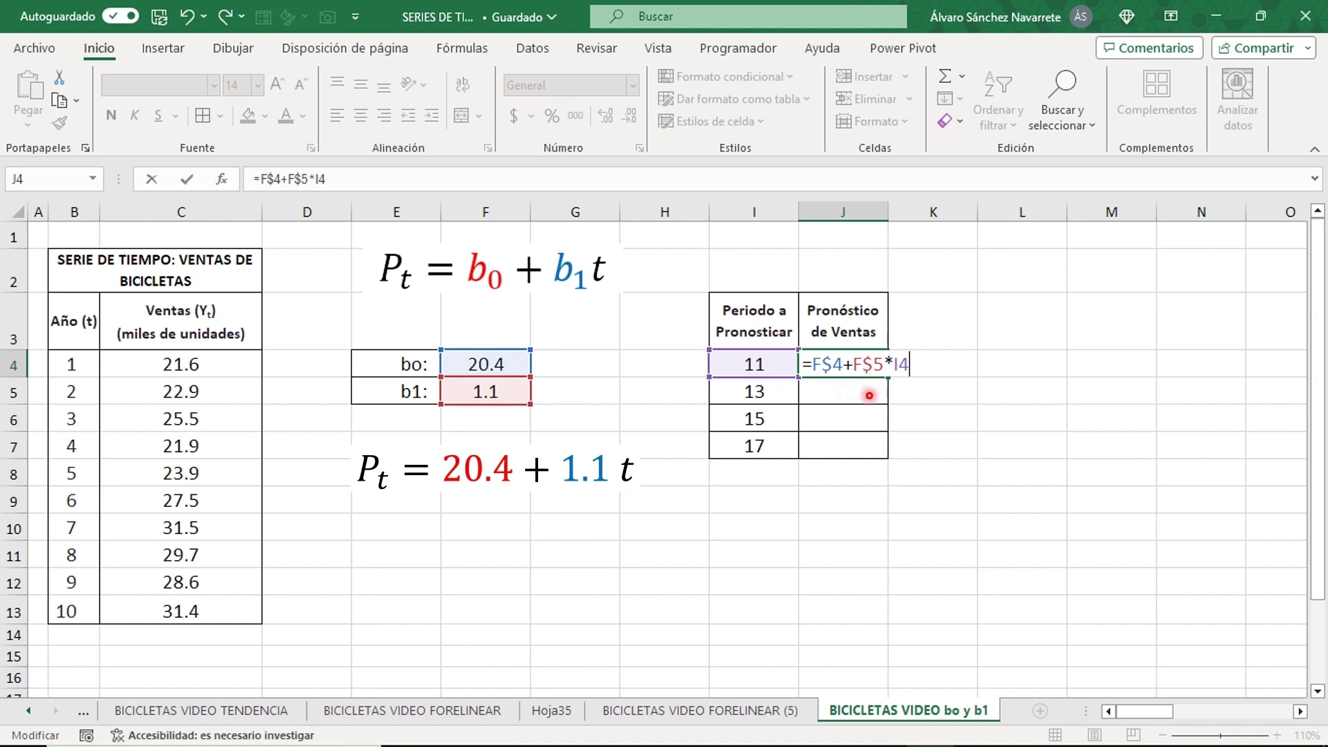
- Enter the forecast formula =F$4+F$5*I4 in J4 for period 11
key(ctrl+Return)
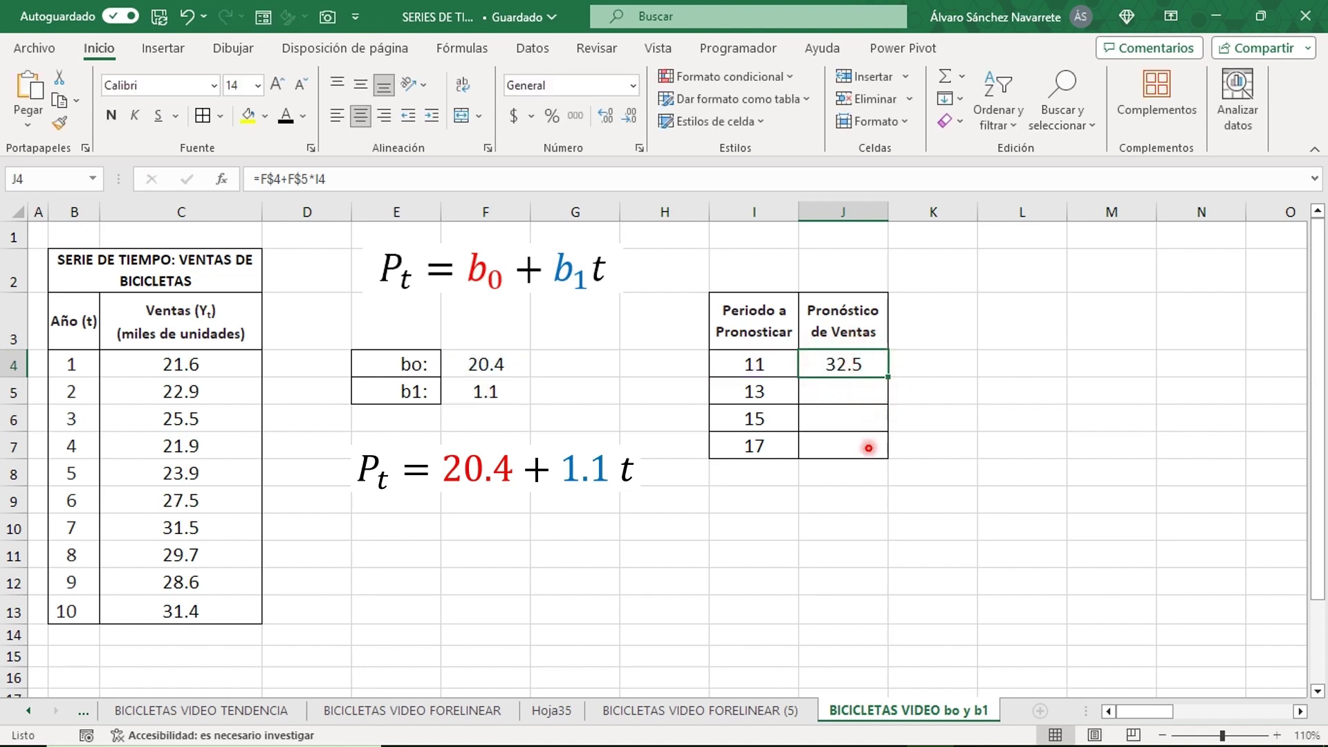
- Copy the forecast formula from J4 down through J7 for periods 13, 15 and 17
click(888, 377)
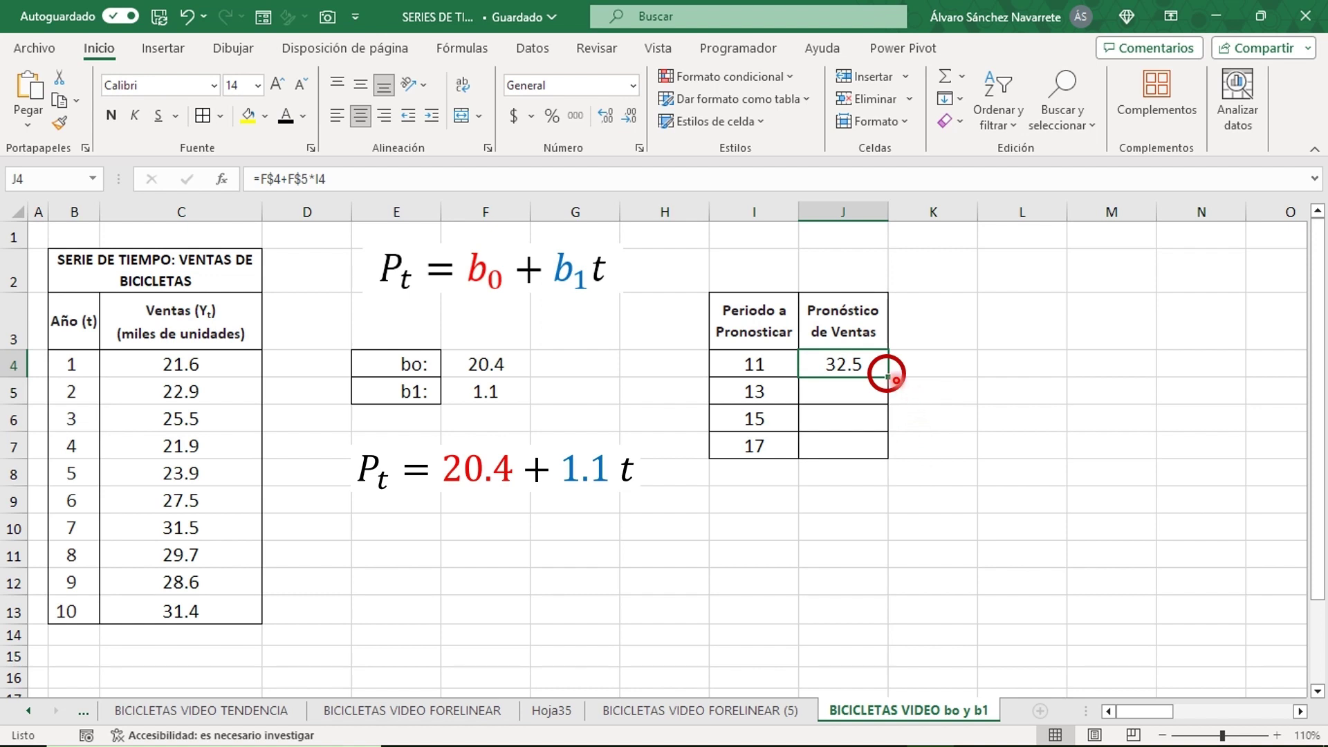
drag(888, 377, 921, 453)
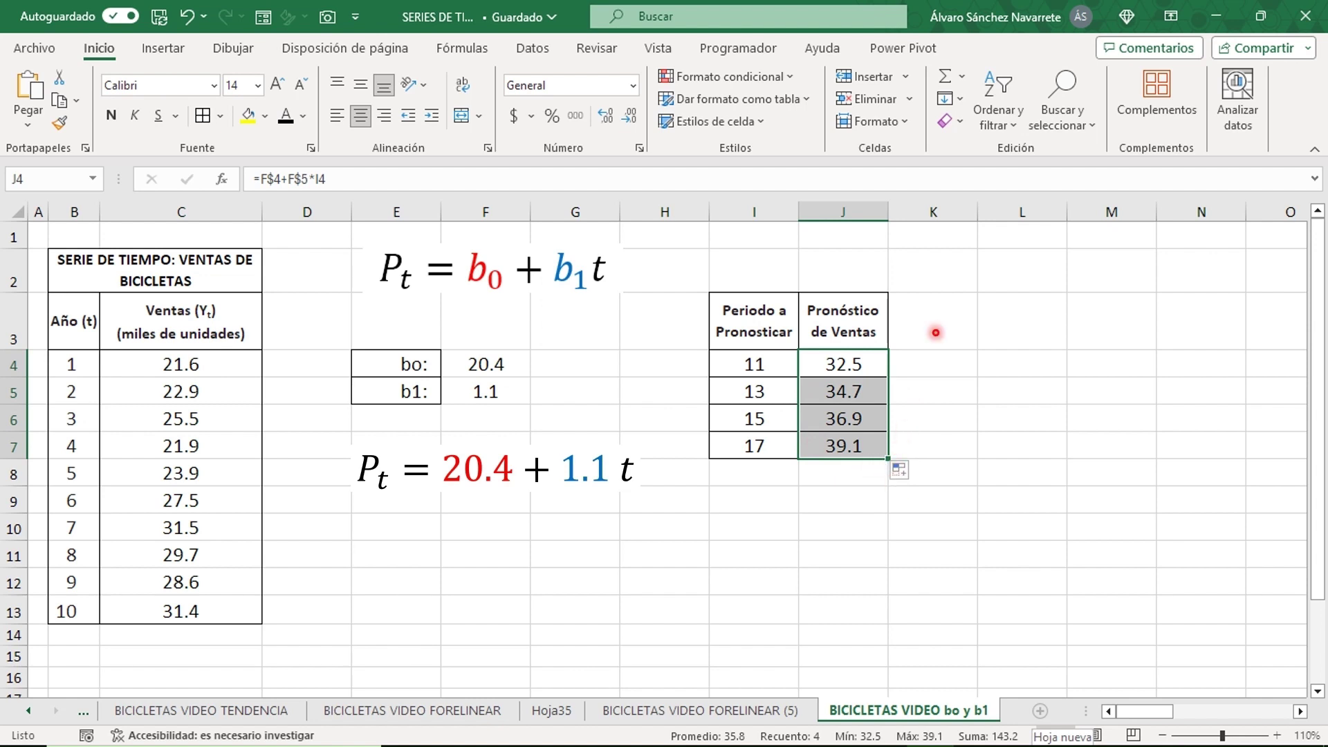
key(Up)
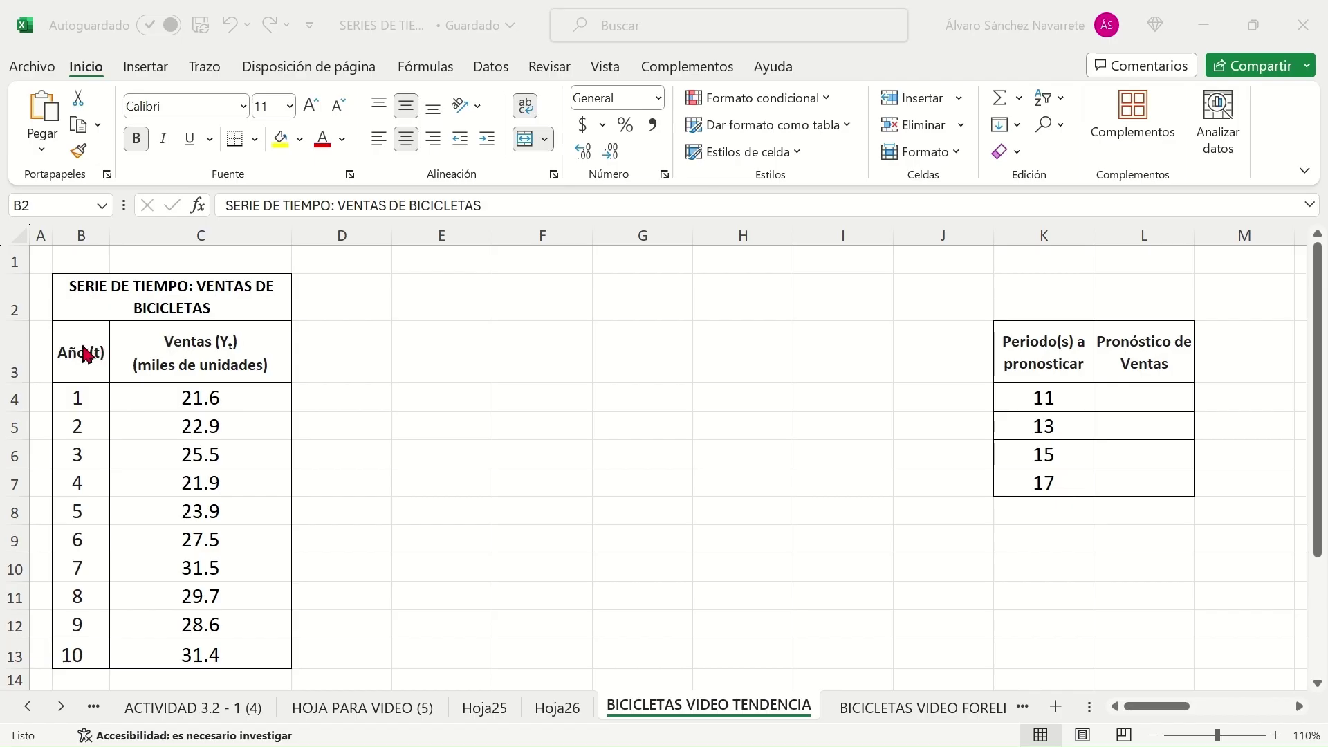
- Insert a markers-only scatter chart of sales against year from the range B3:C13
click(81, 348)
drag(82, 355, 144, 647)
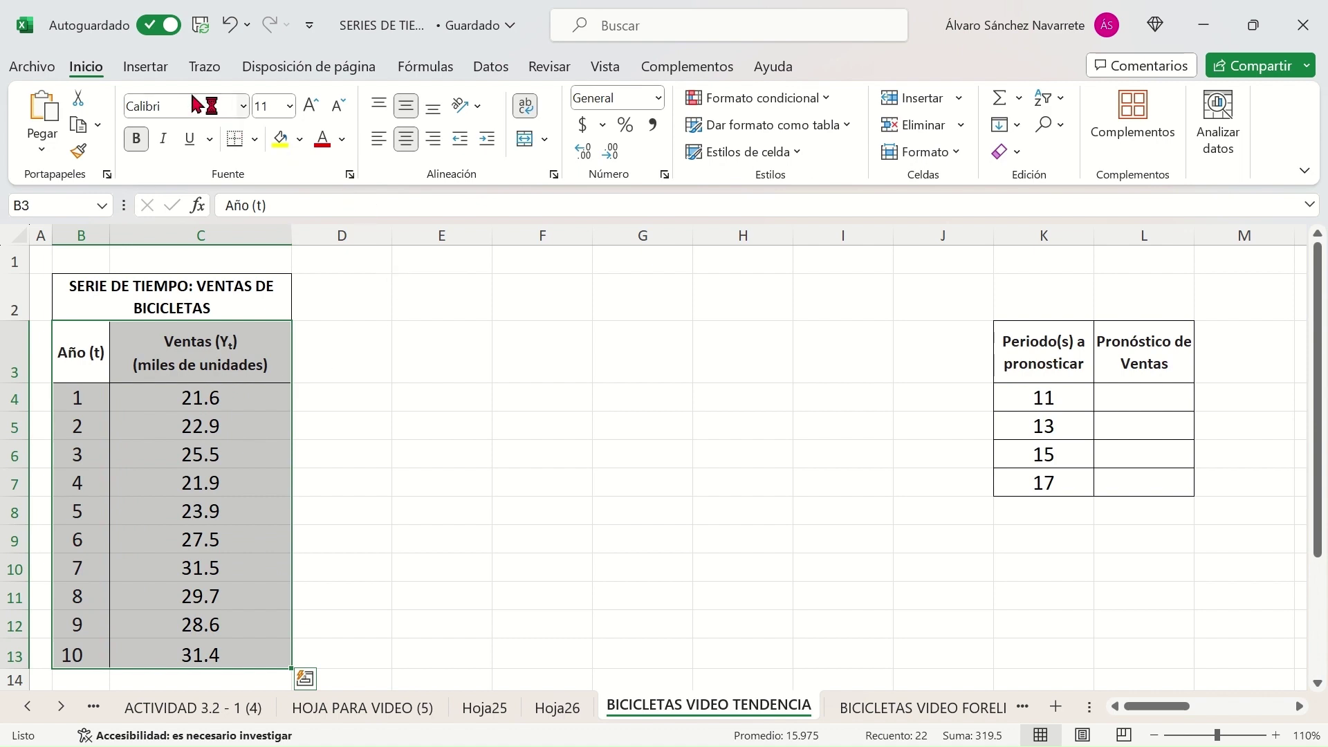
click(145, 70)
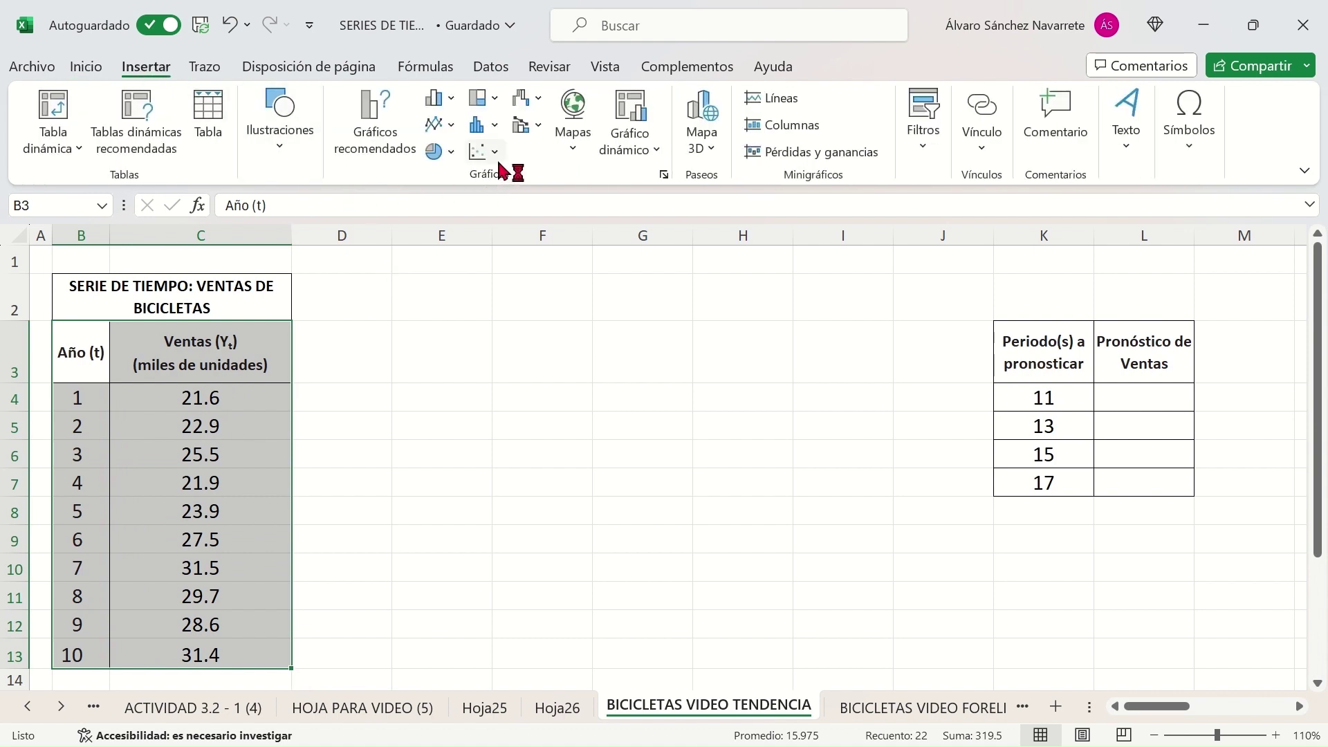
click(480, 151)
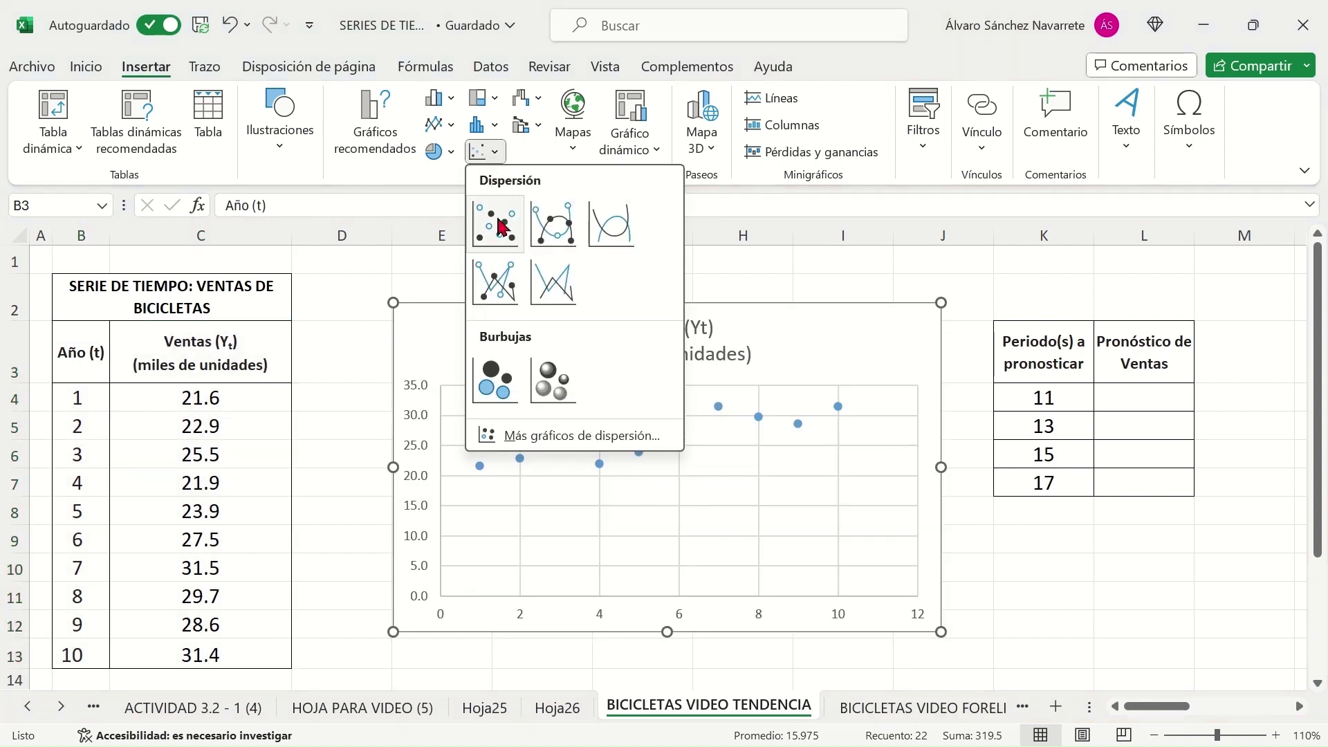
click(496, 224)
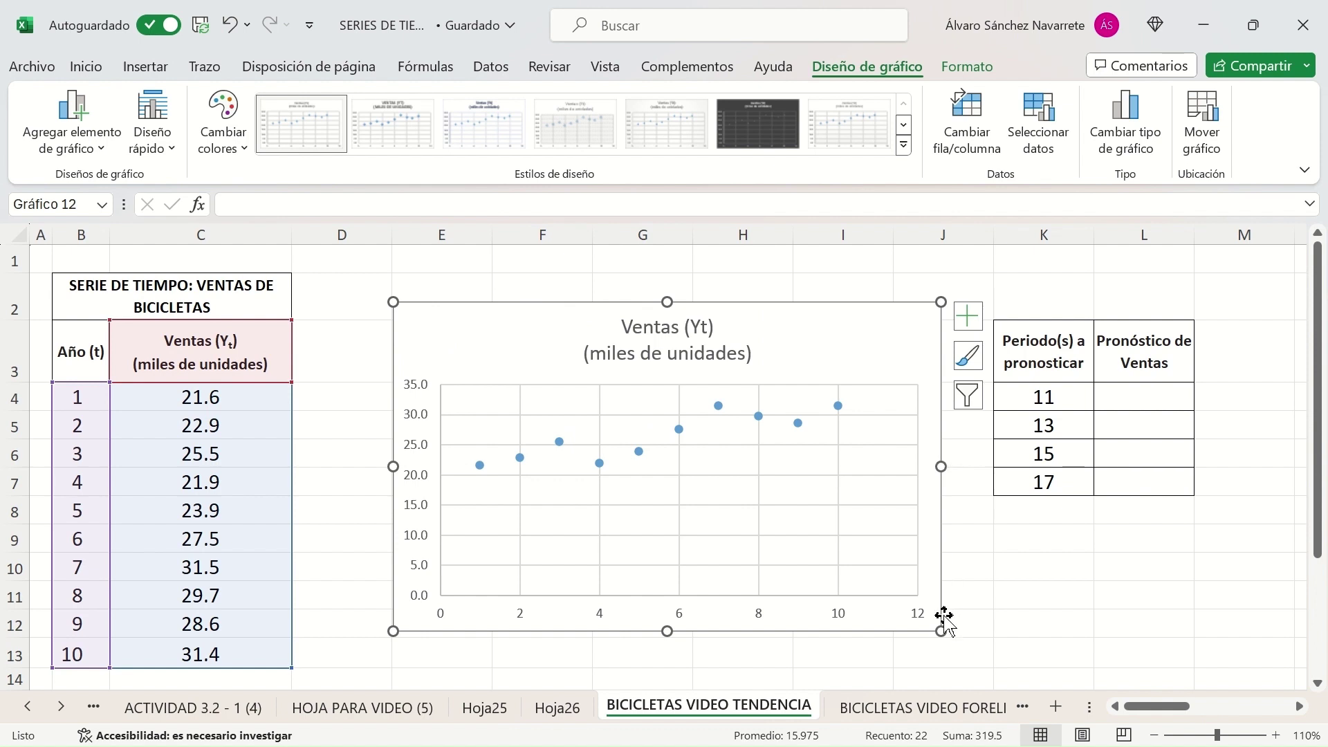
- Add a linear trendline to the sales data series and display its equation on the chart
click(598, 463)
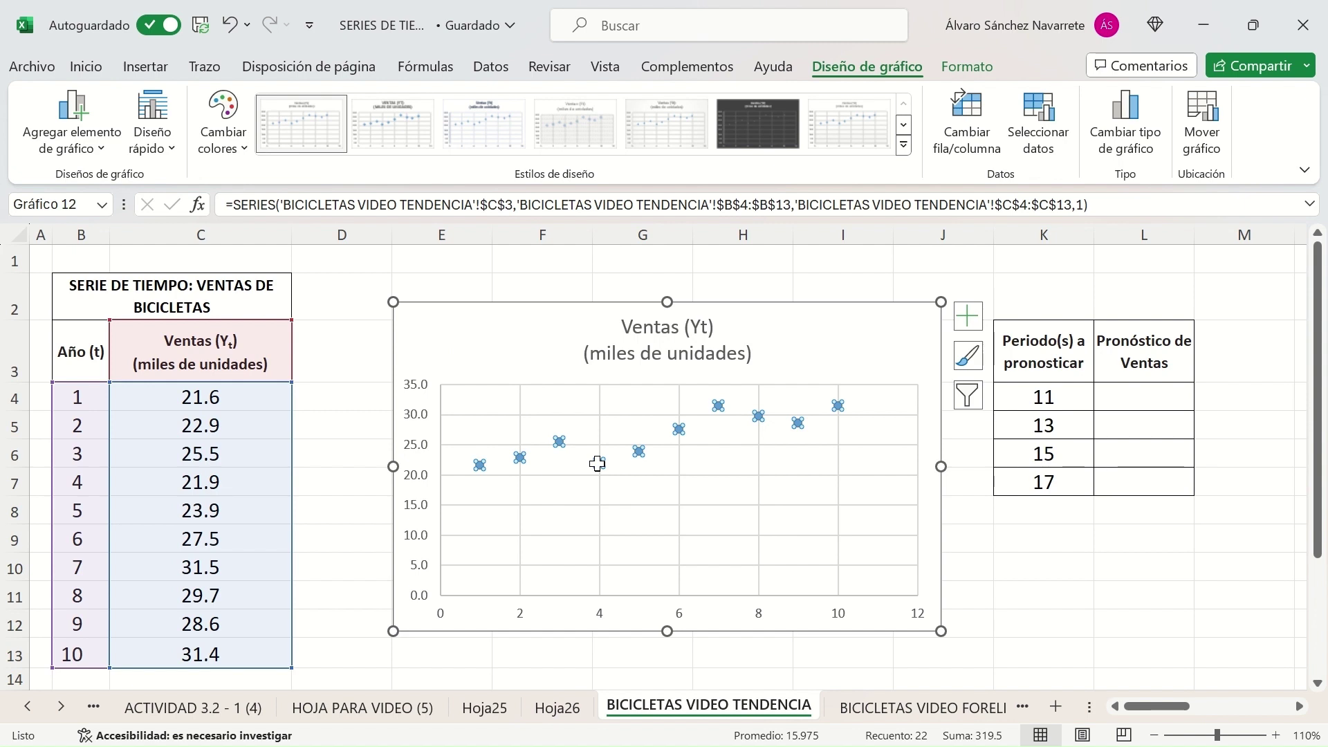
right_click(599, 464)
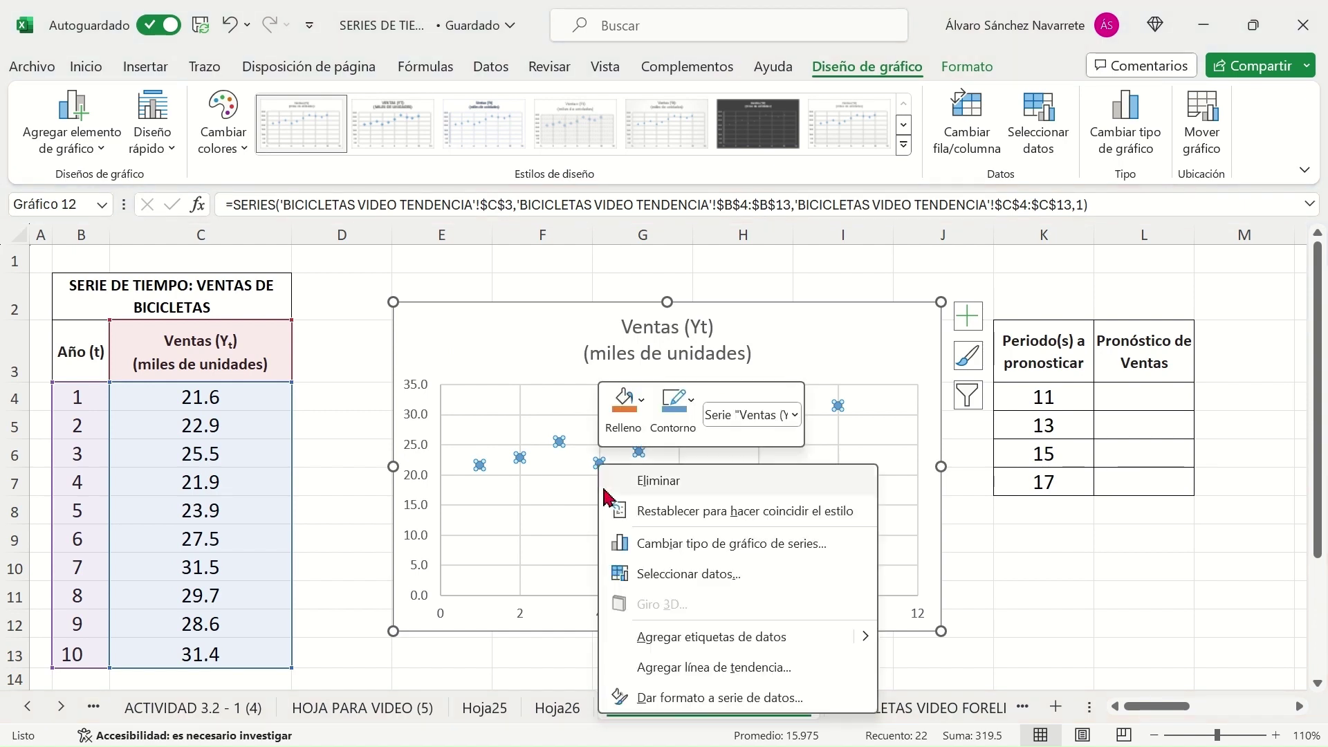
click(626, 667)
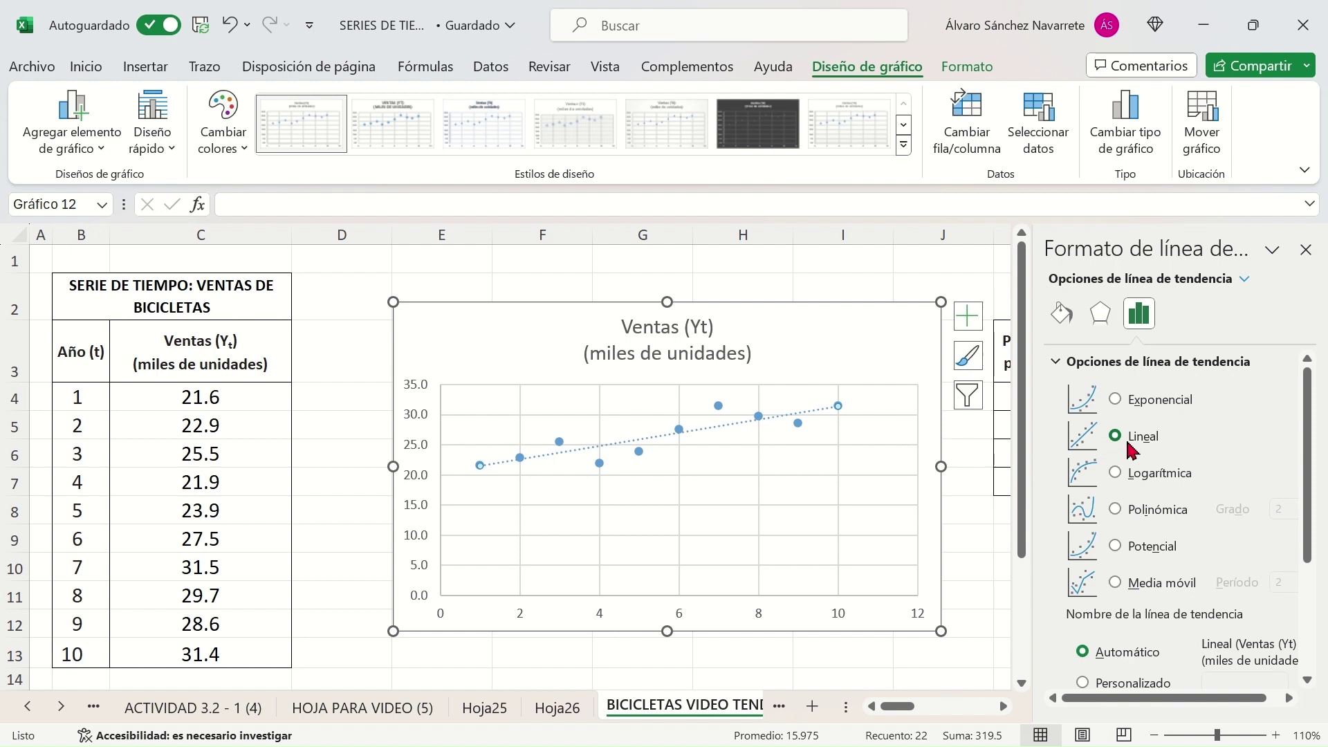
drag(1308, 454, 1301, 585)
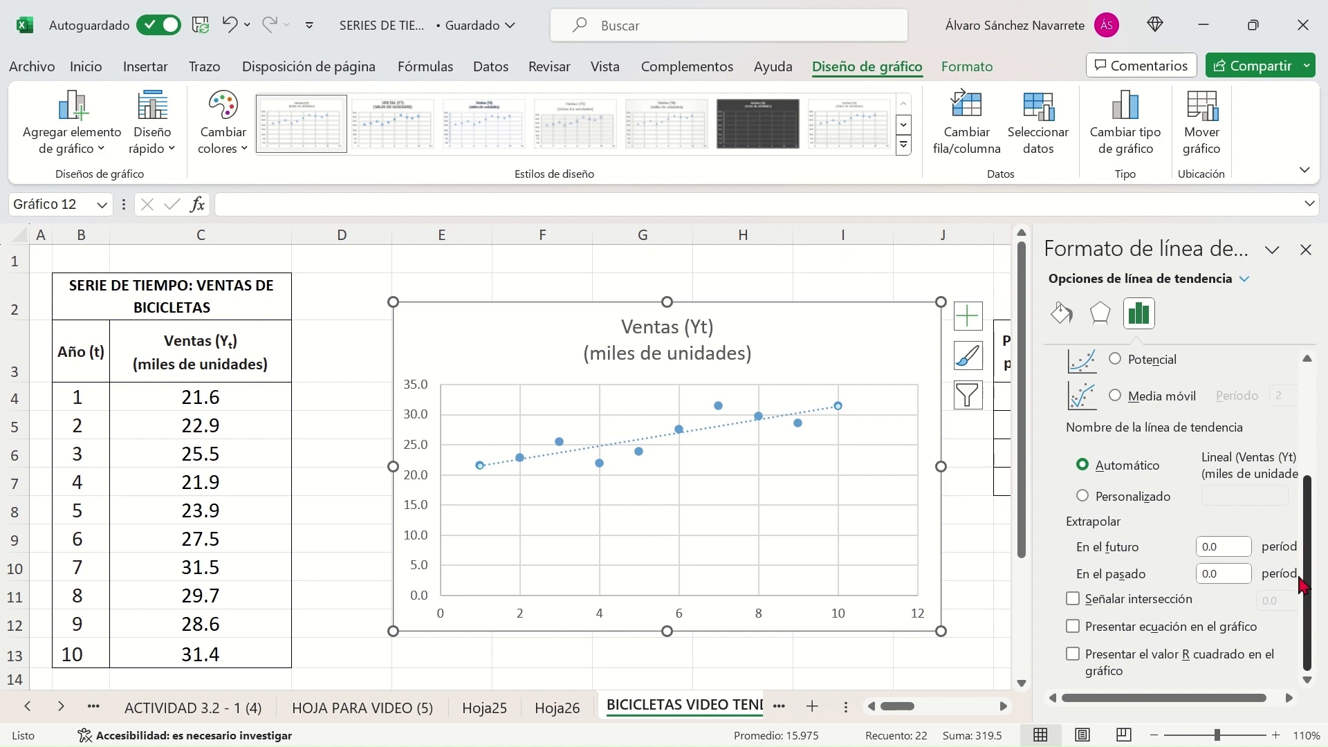
click(1073, 629)
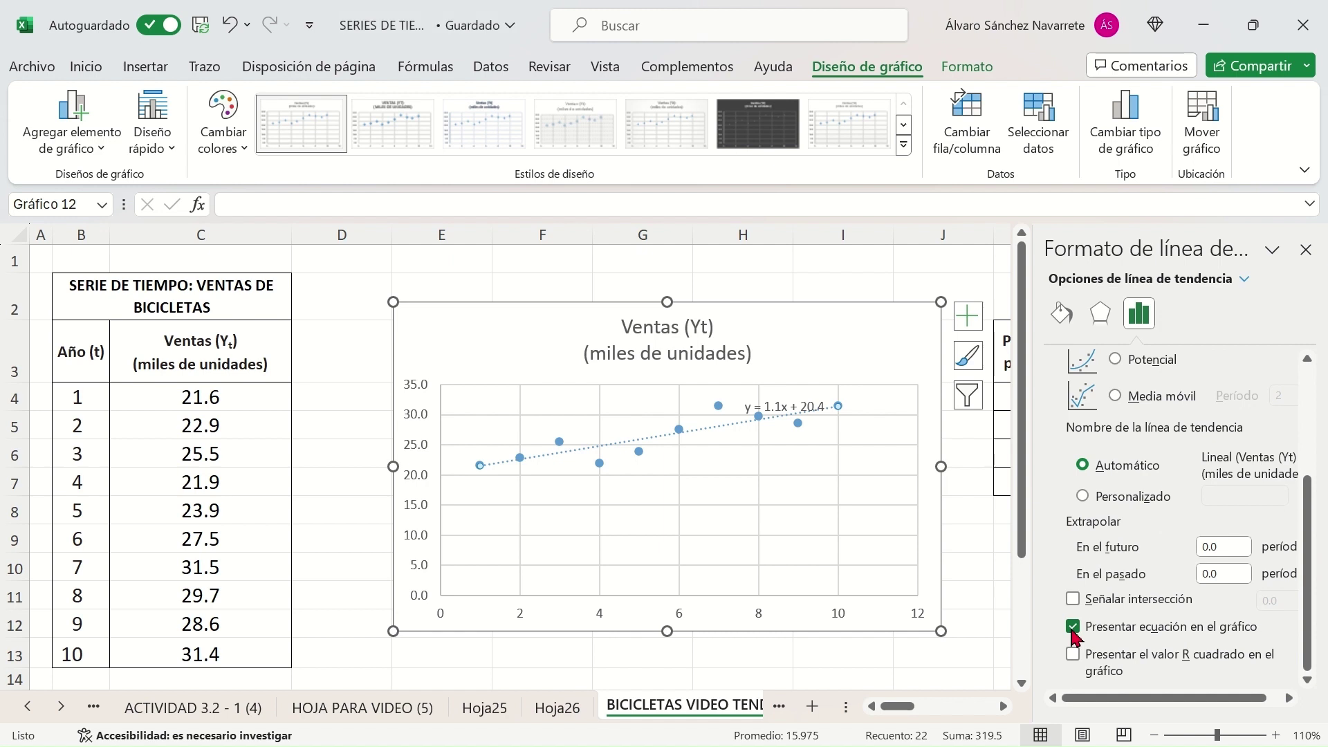
- Place the trendline equation in the chart's upper right corner beside the title and set its font size to 14
click(772, 404)
drag(772, 403, 835, 333)
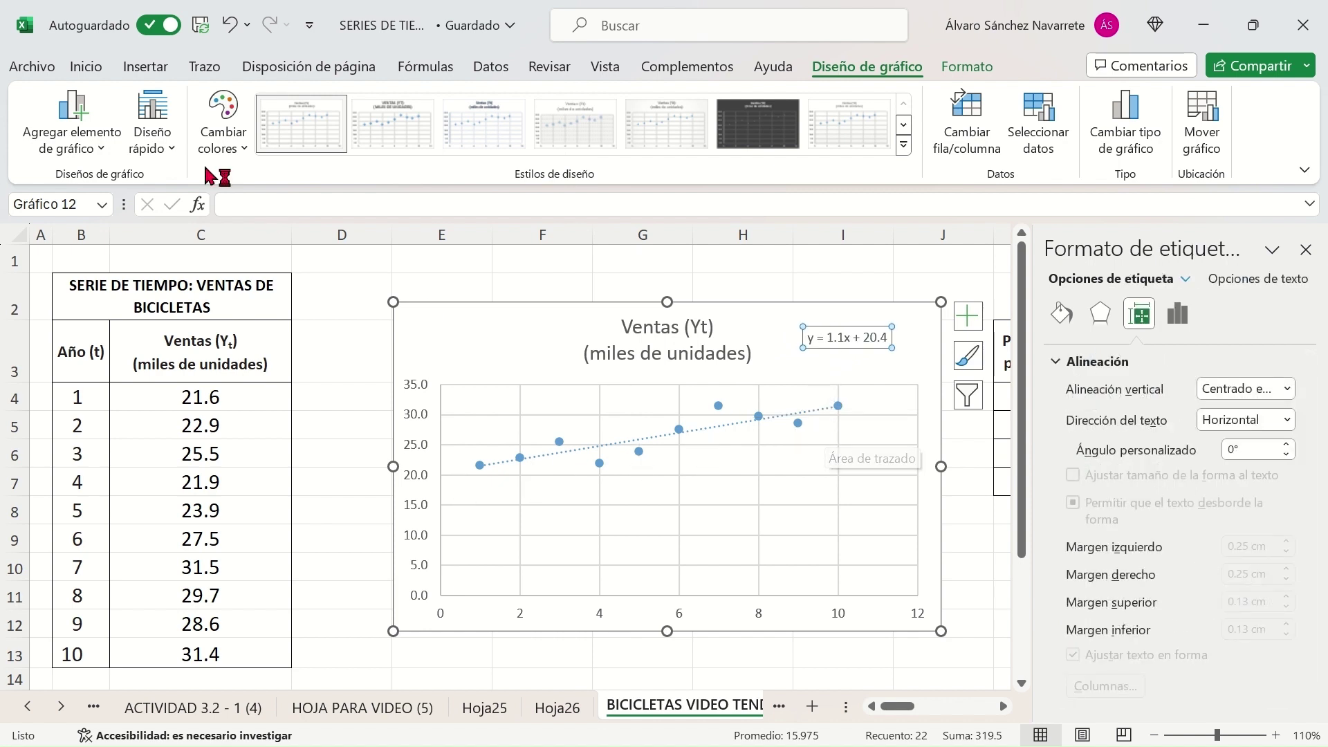
click(89, 67)
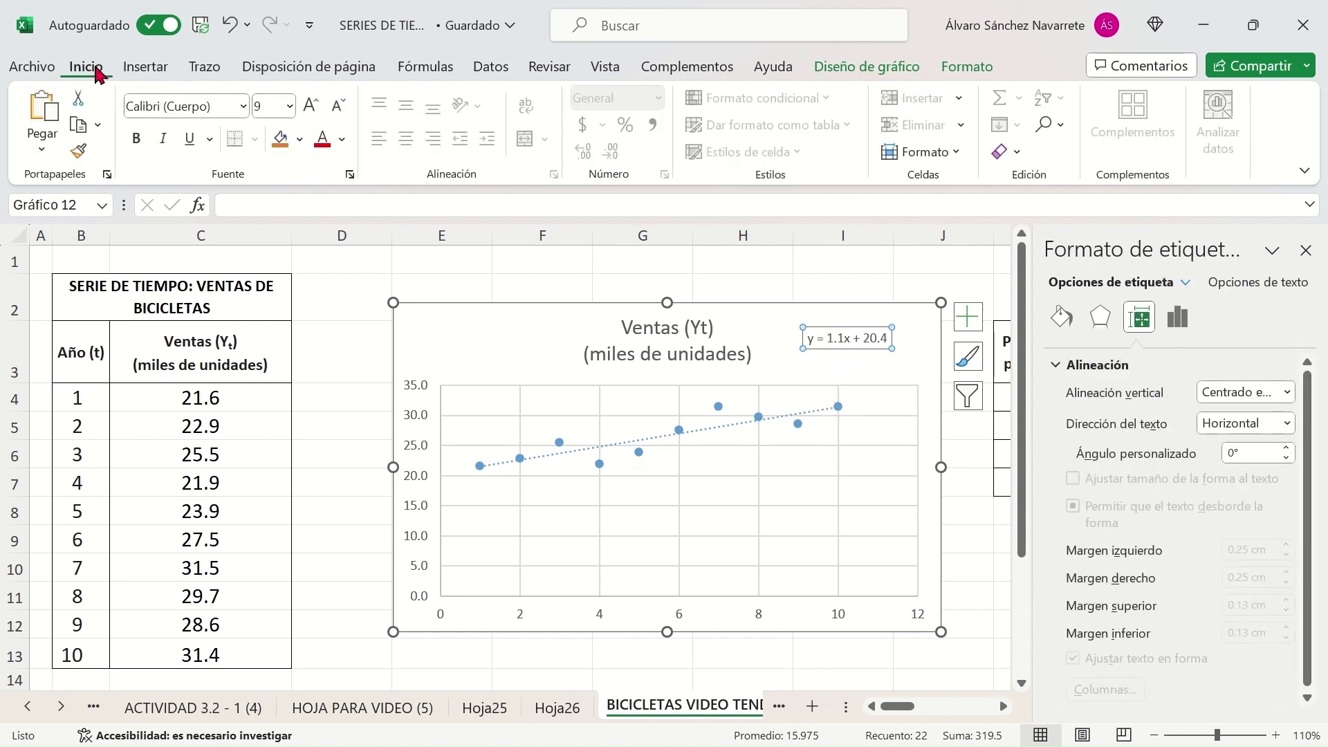
click(294, 110)
click(269, 286)
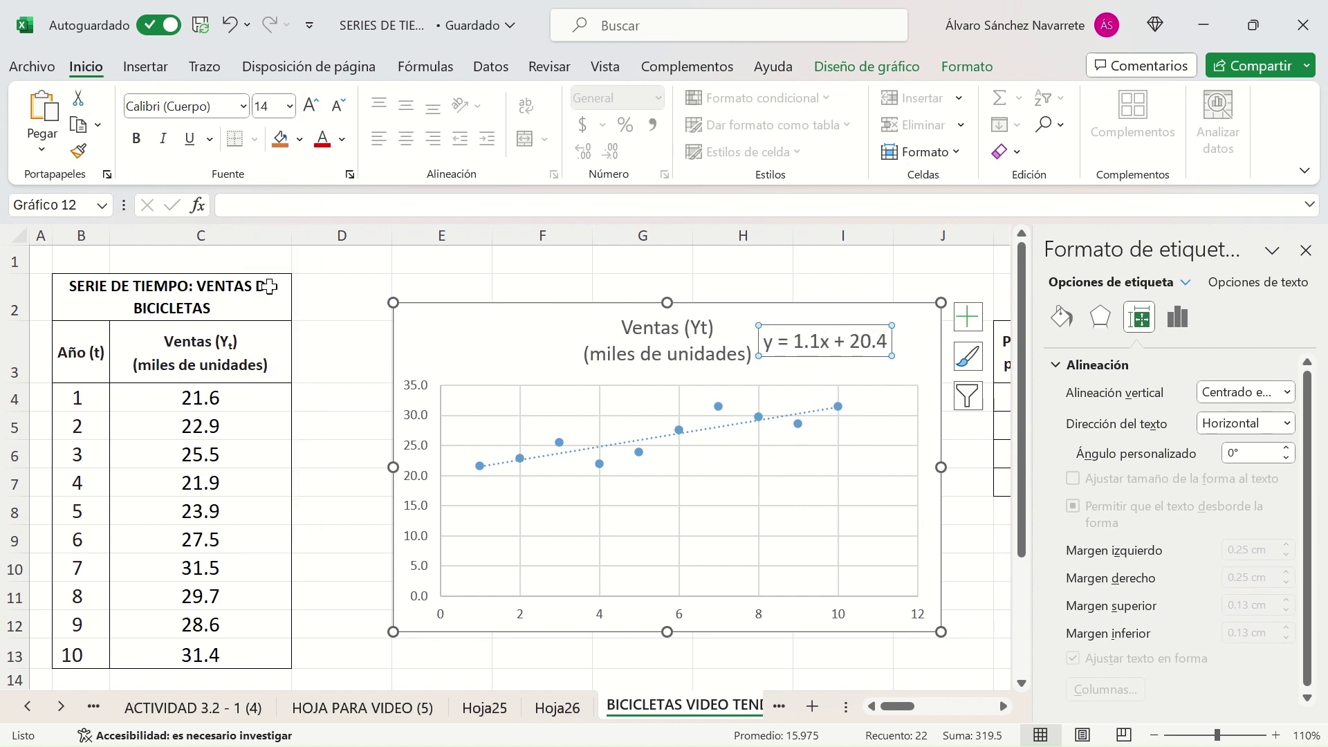
click(1306, 251)
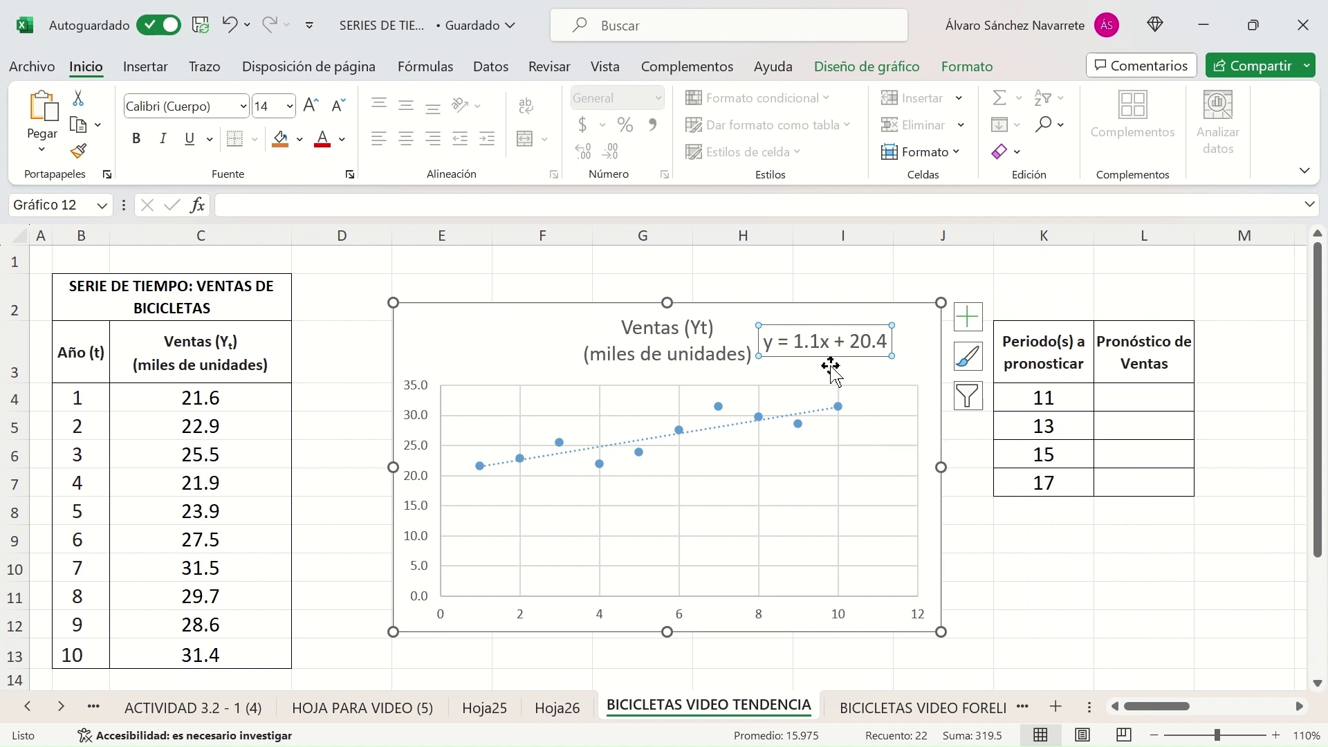
drag(835, 350, 865, 350)
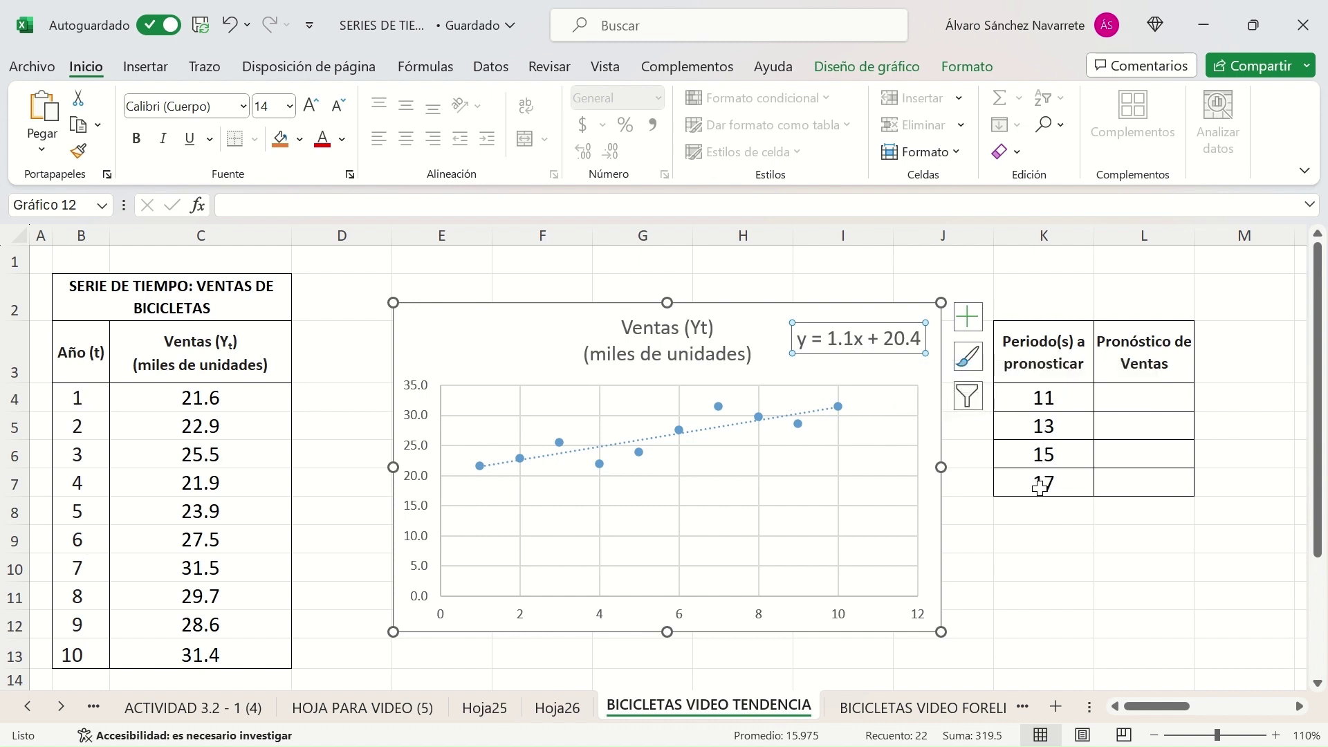
- Enter the trendline forecast formula =1.1*K4+20.4 in L4 for period 11
click(1107, 395)
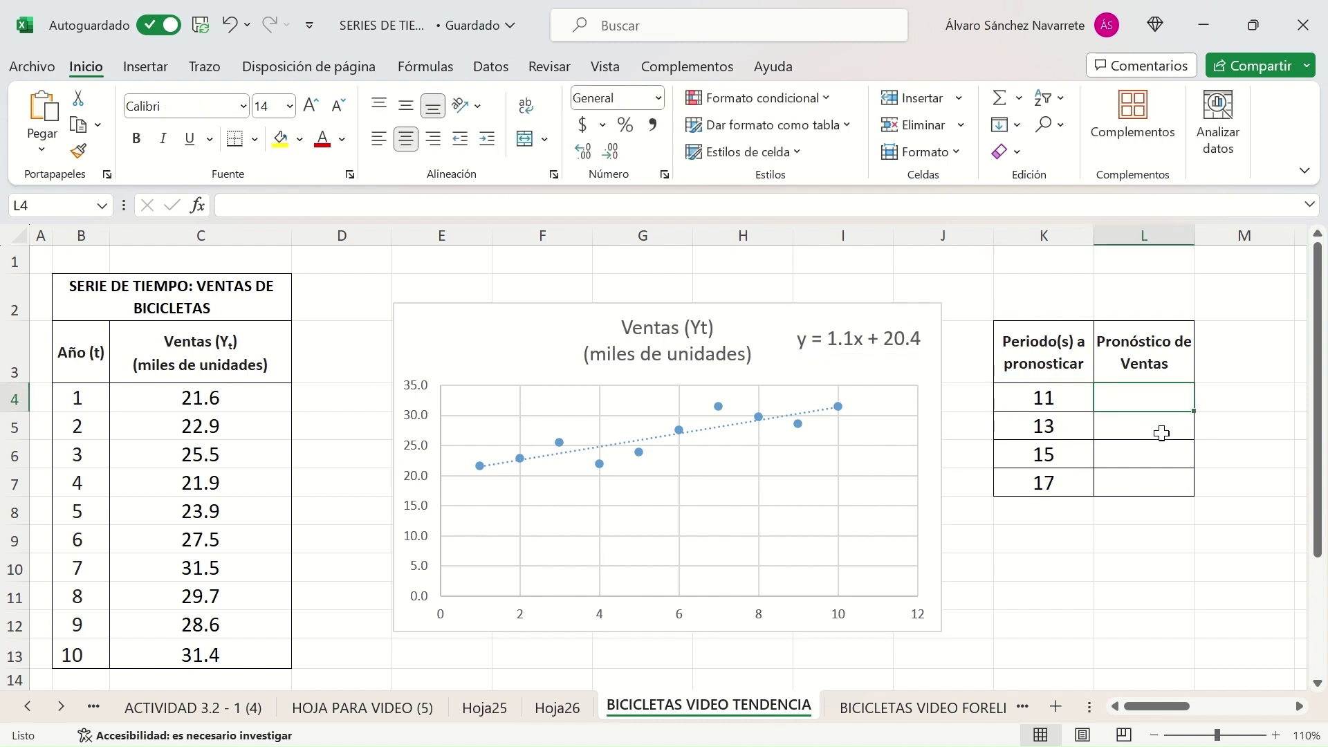
text(=)
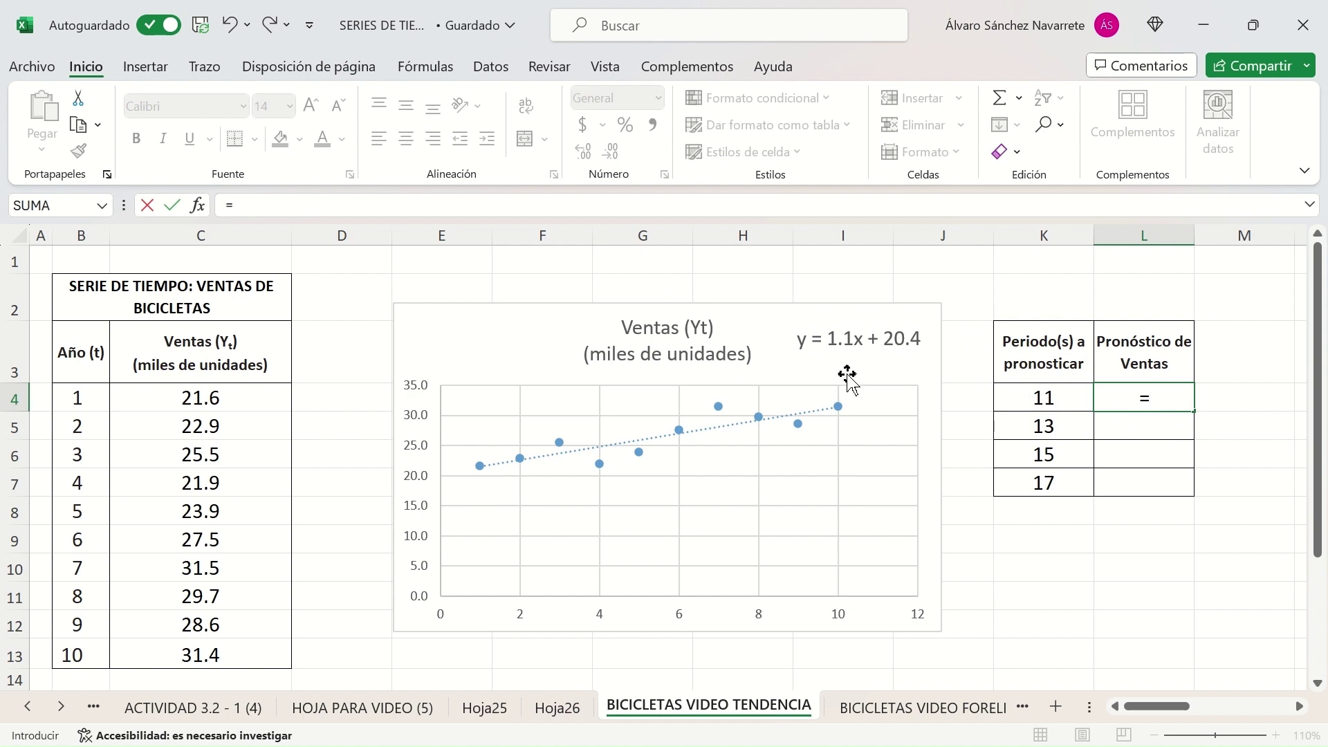
text(1.1*)
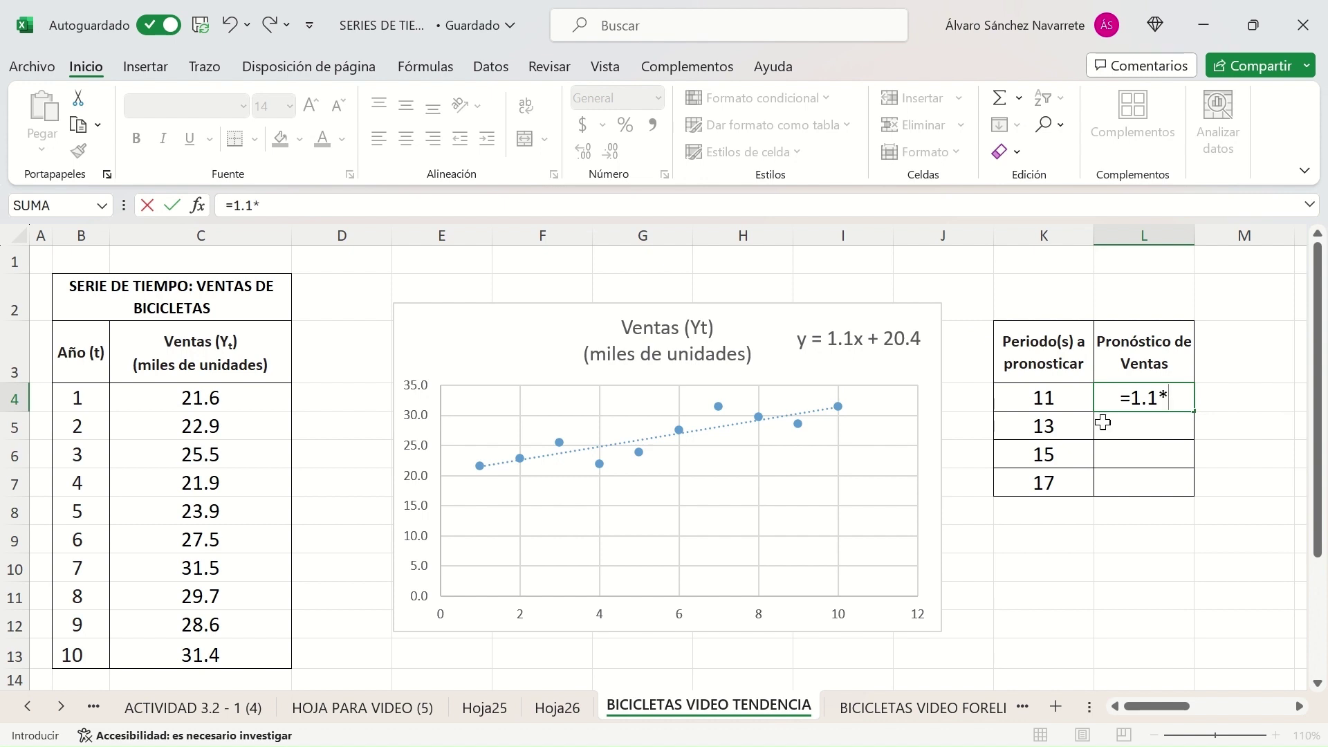
click(1063, 402)
text(+)
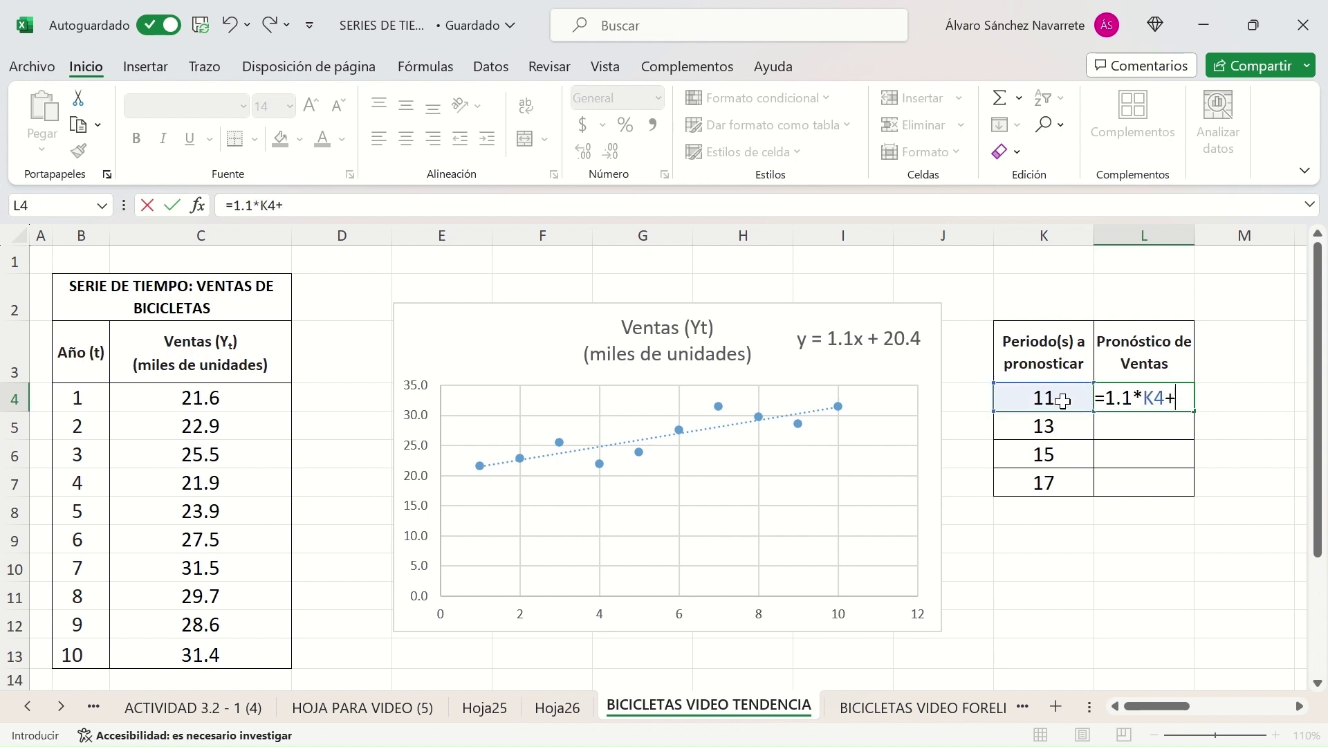
text(20.4)
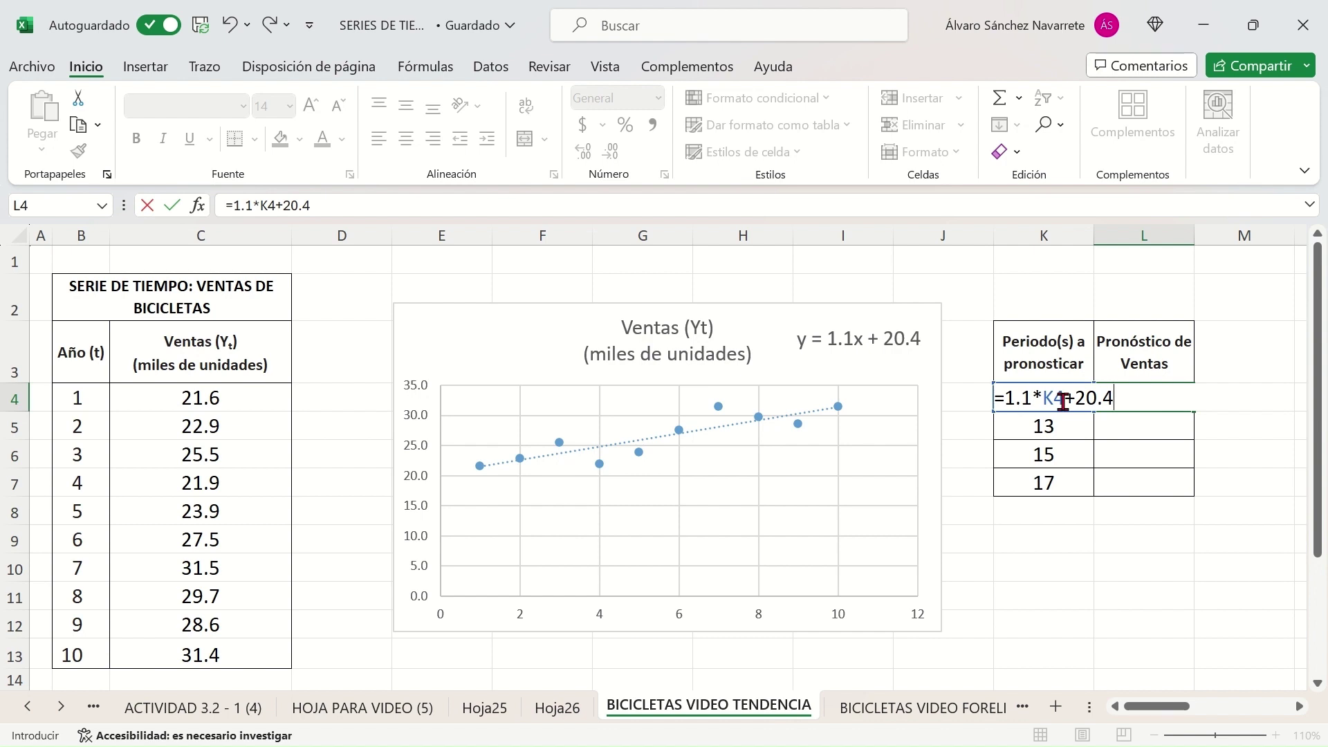
key(Return)
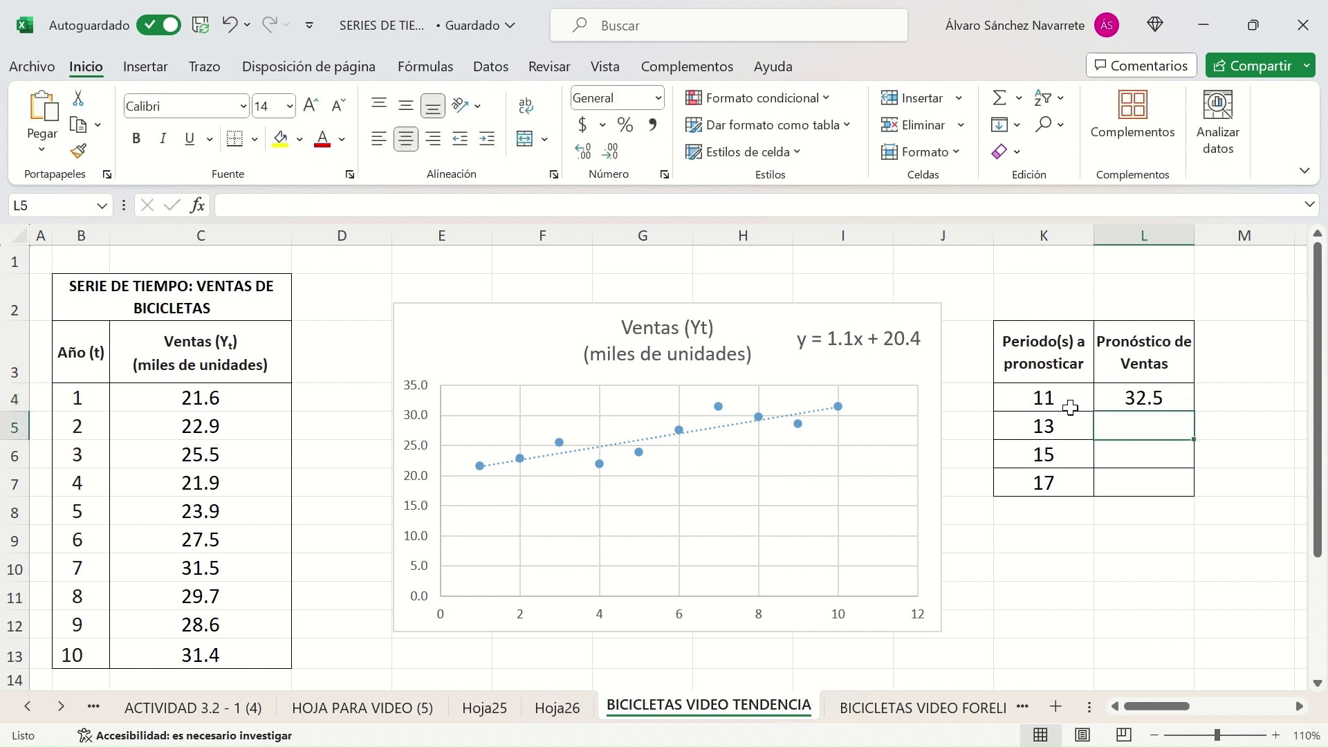
- Copy the trendline forecast formula from L4 down through L7 for the remaining periods
click(1176, 396)
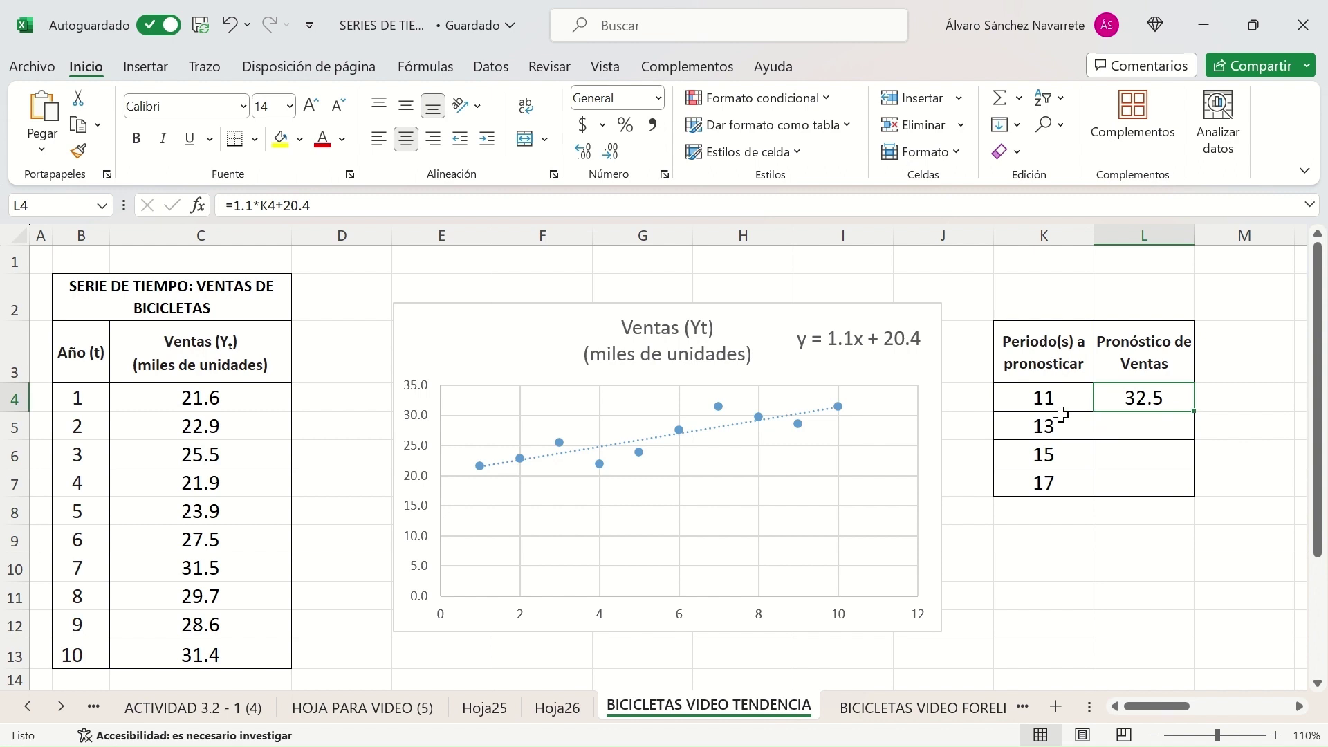
double_click(1196, 411)
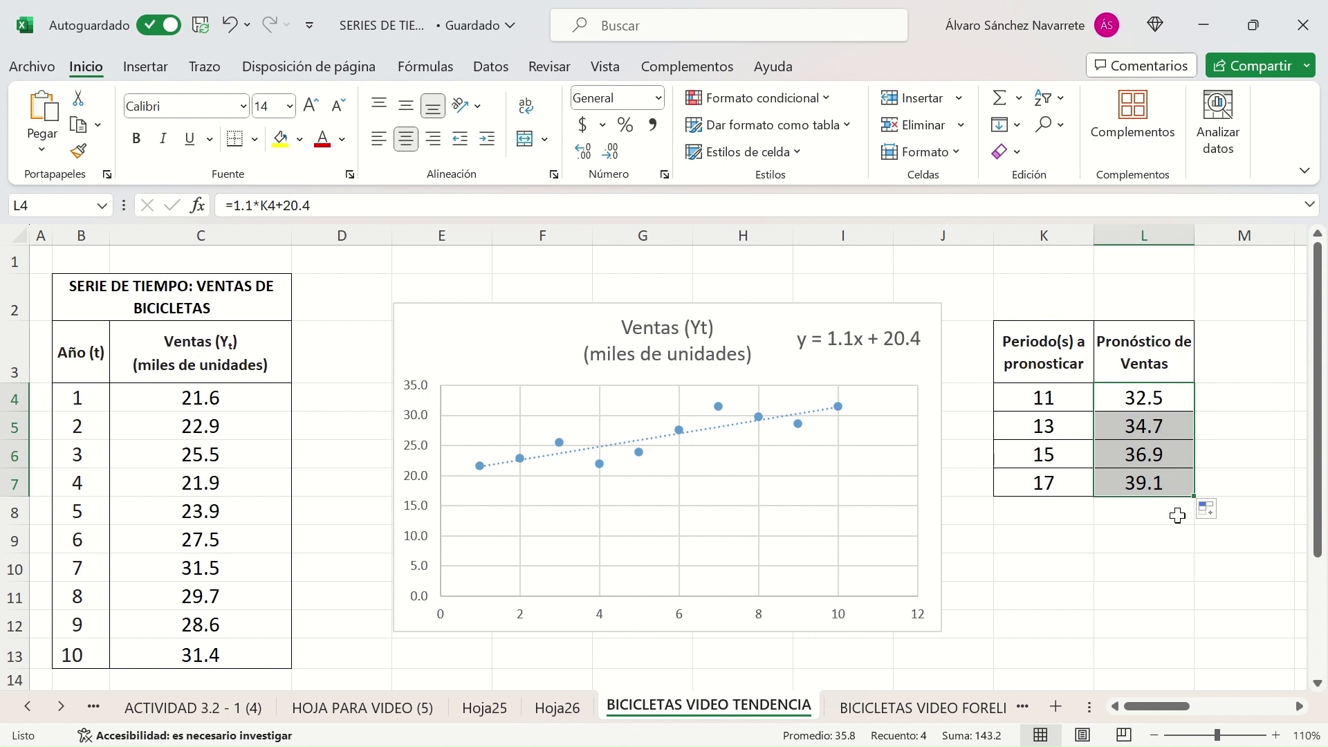
click(1168, 512)
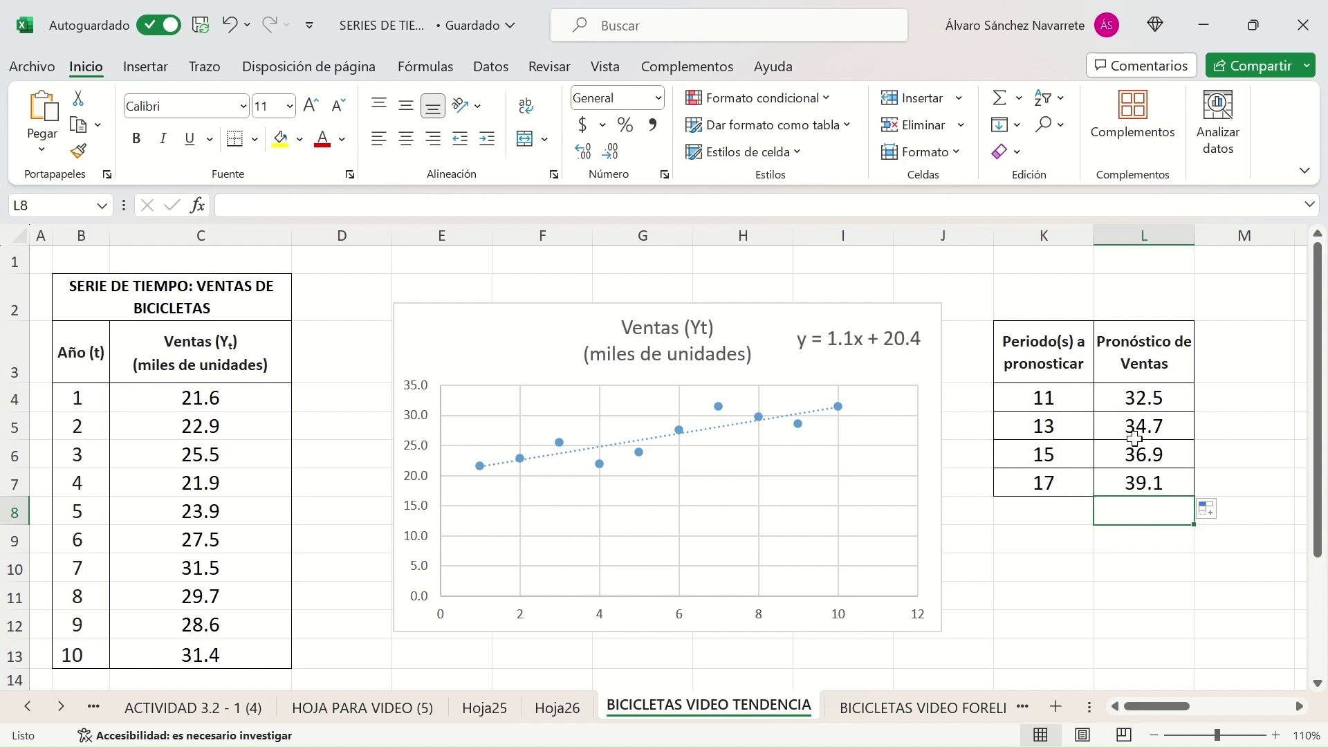
click(1131, 546)
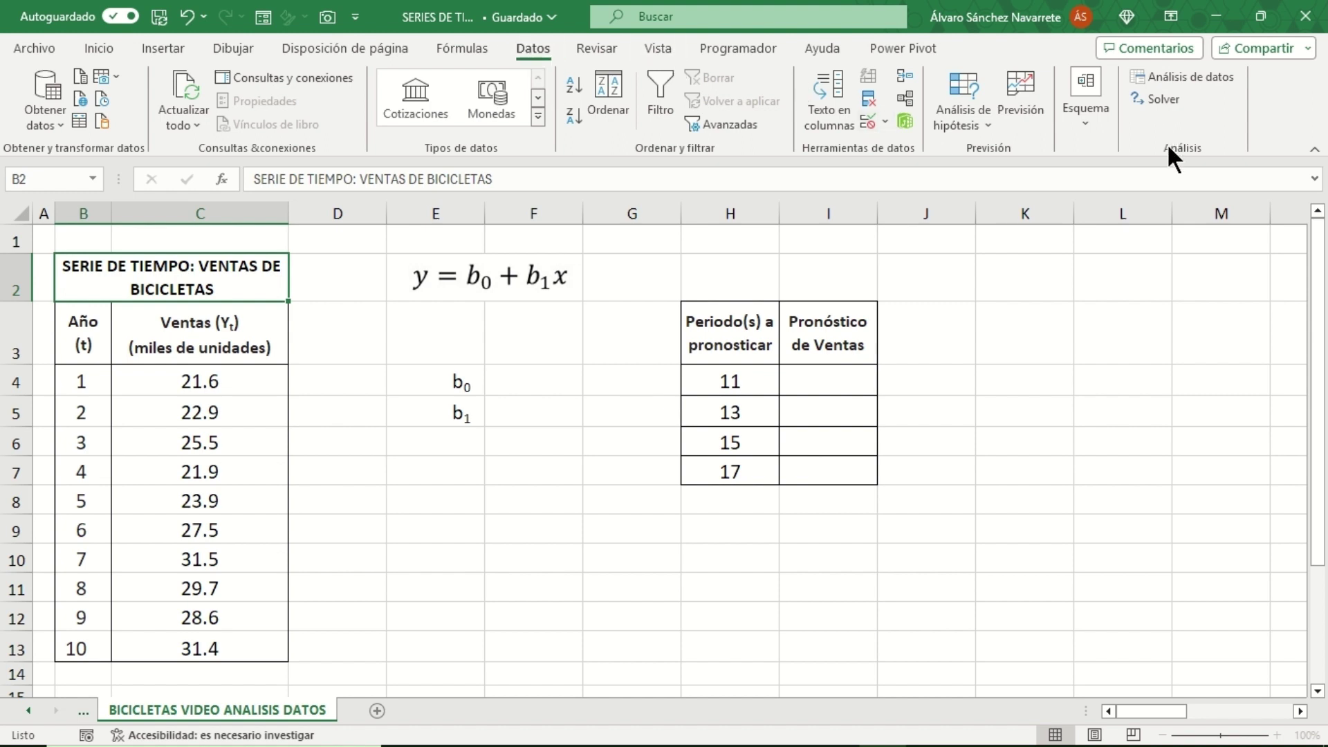
- Start the Regresión tool from the data analysis functions on the BICICLETAS VIDEO ANALISIS DATOS sheet
click(1193, 76)
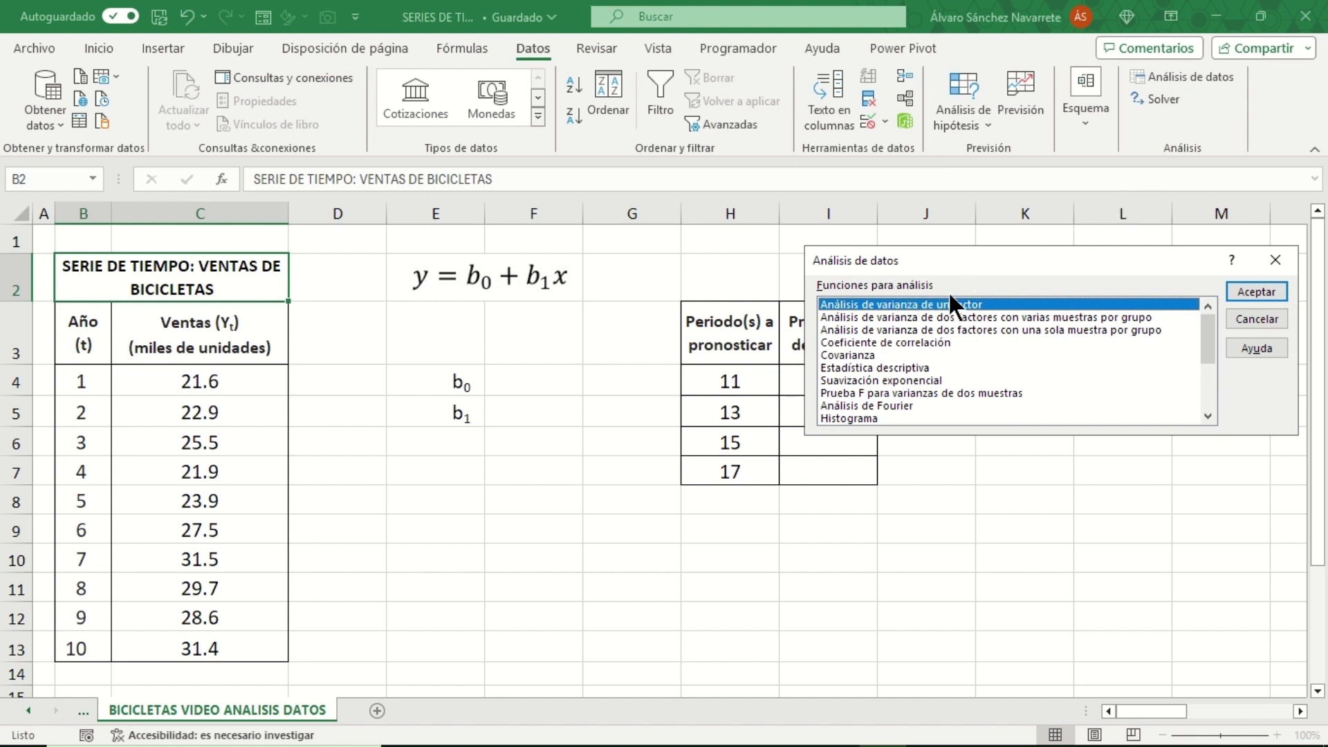
drag(1204, 338, 1204, 368)
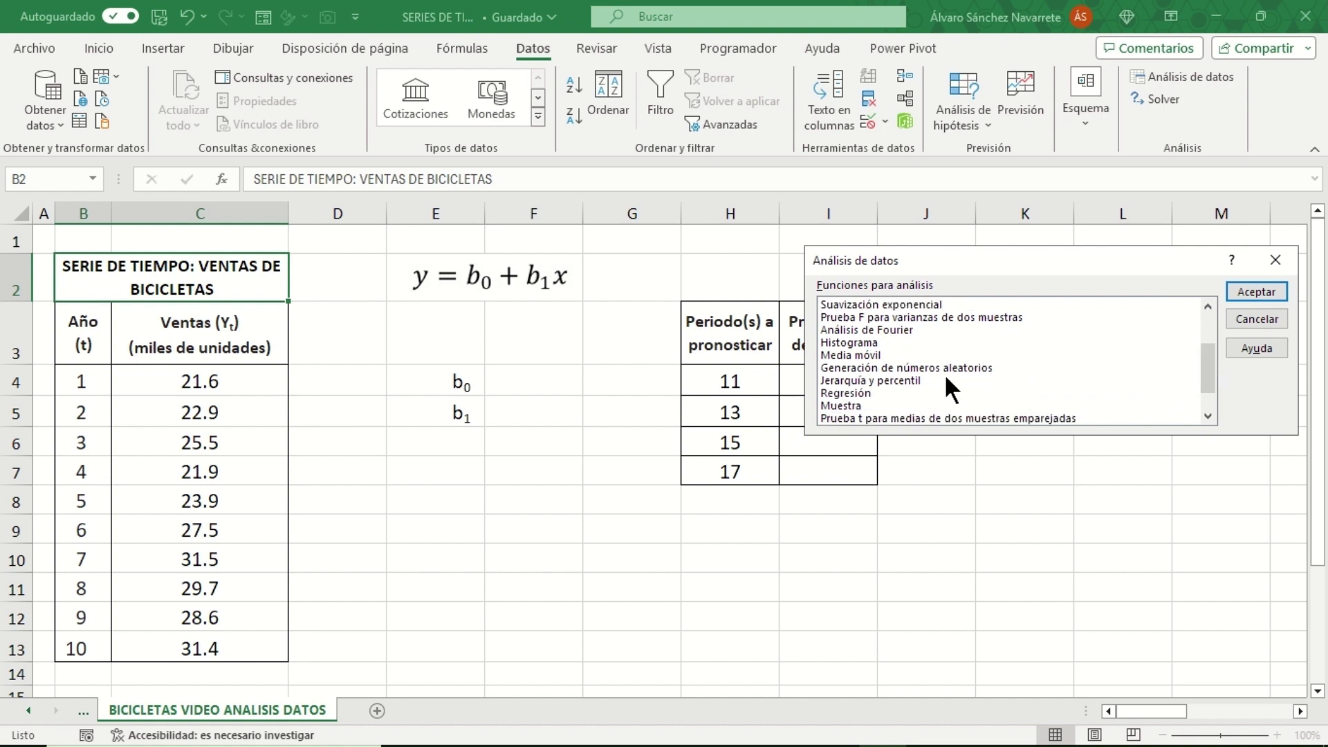
click(873, 392)
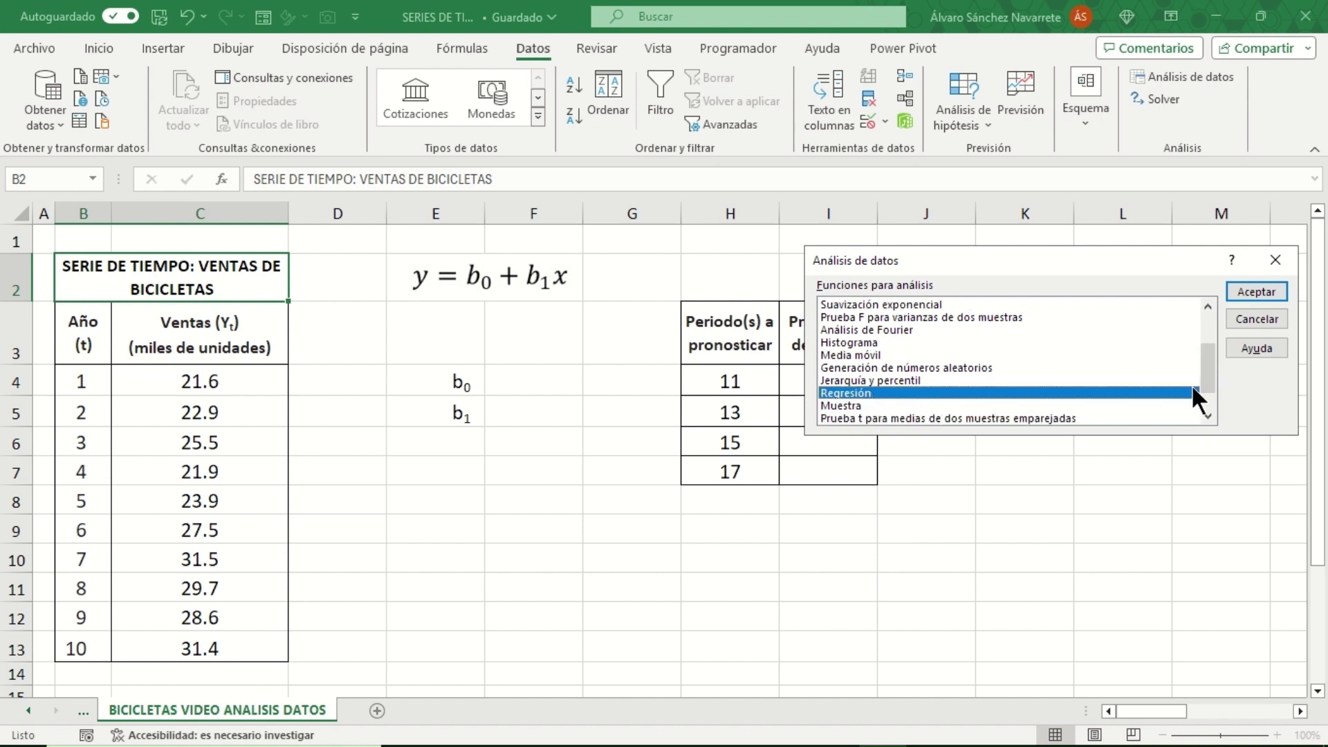
click(1247, 292)
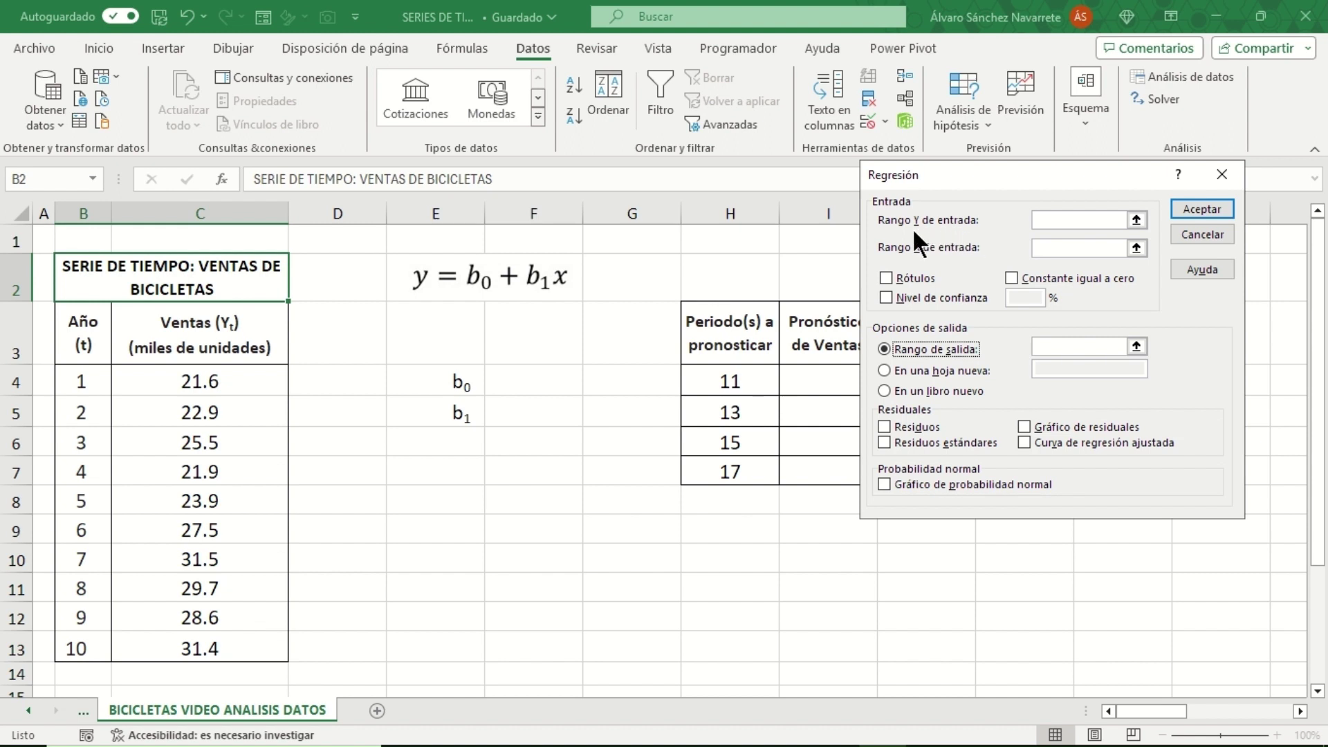
- Set the regression's Y input range to $C$3:$C$13 and its X input range to $B$3:$B$13
click(1137, 220)
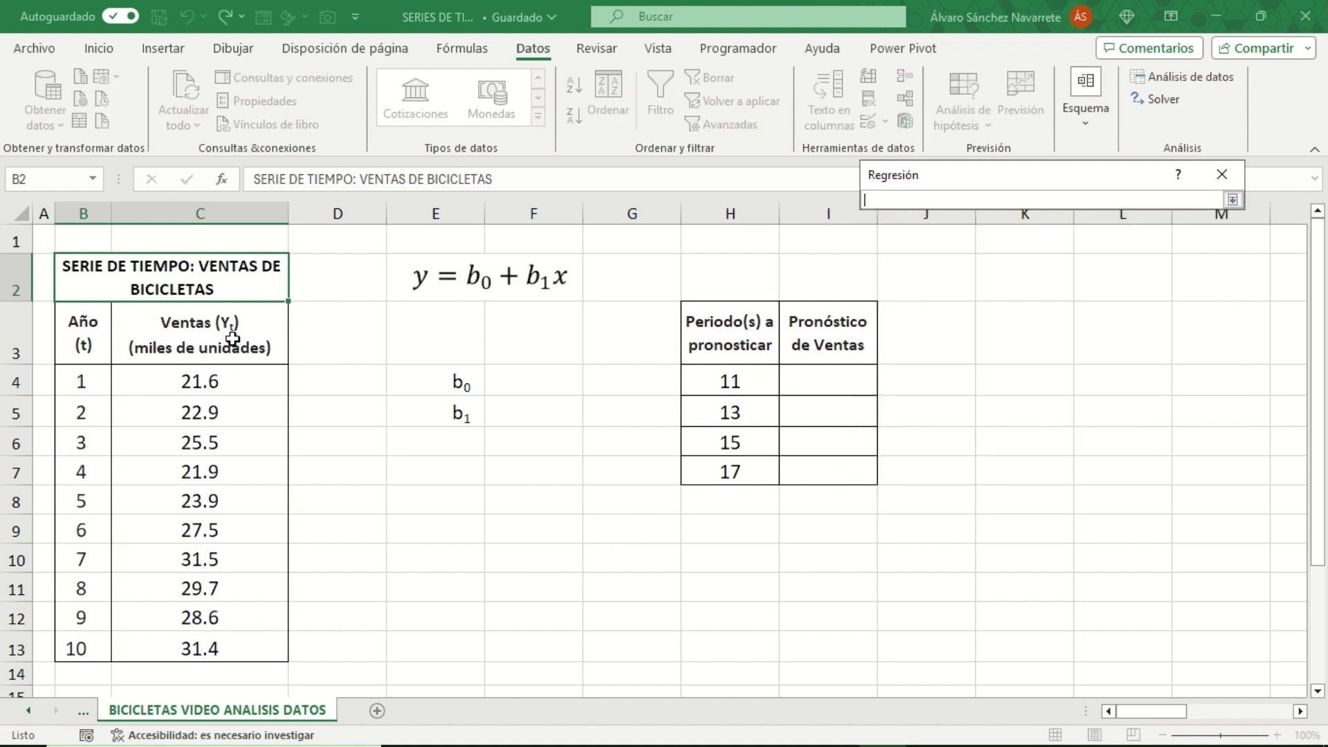
drag(232, 336, 200, 655)
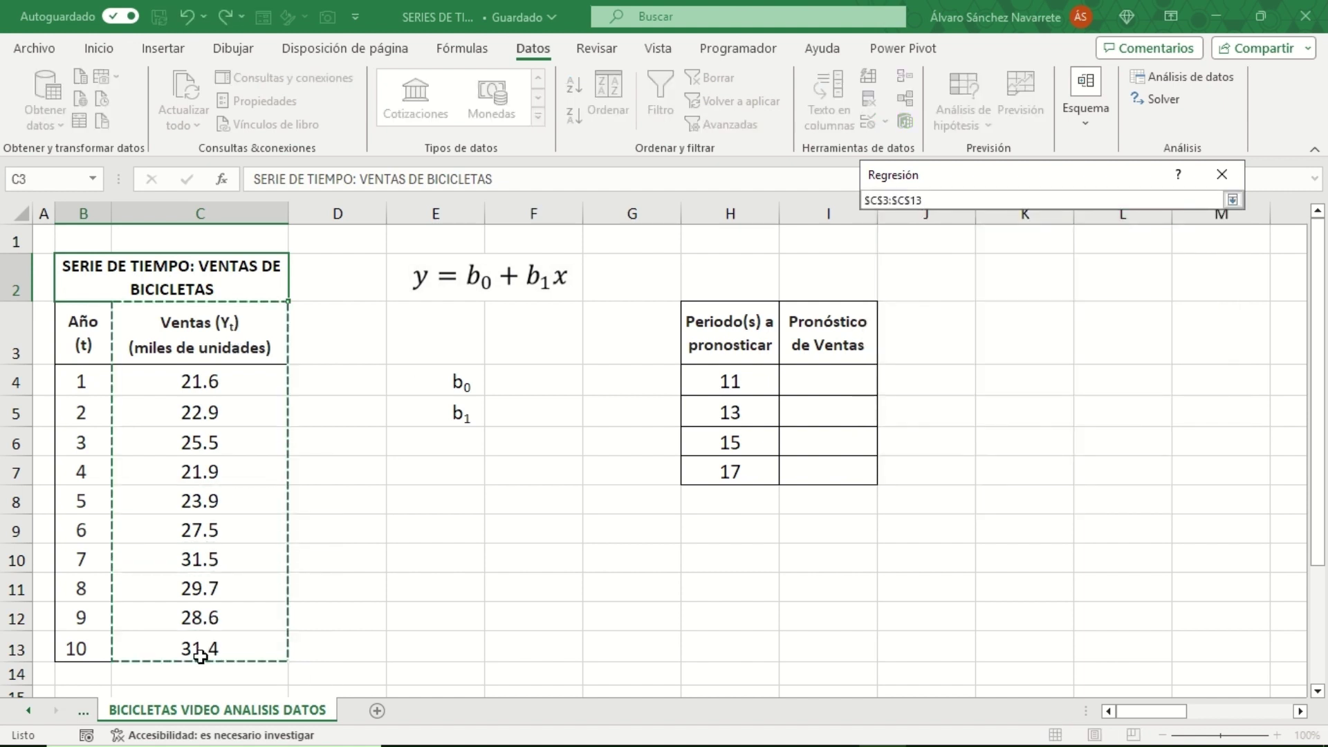
click(1231, 200)
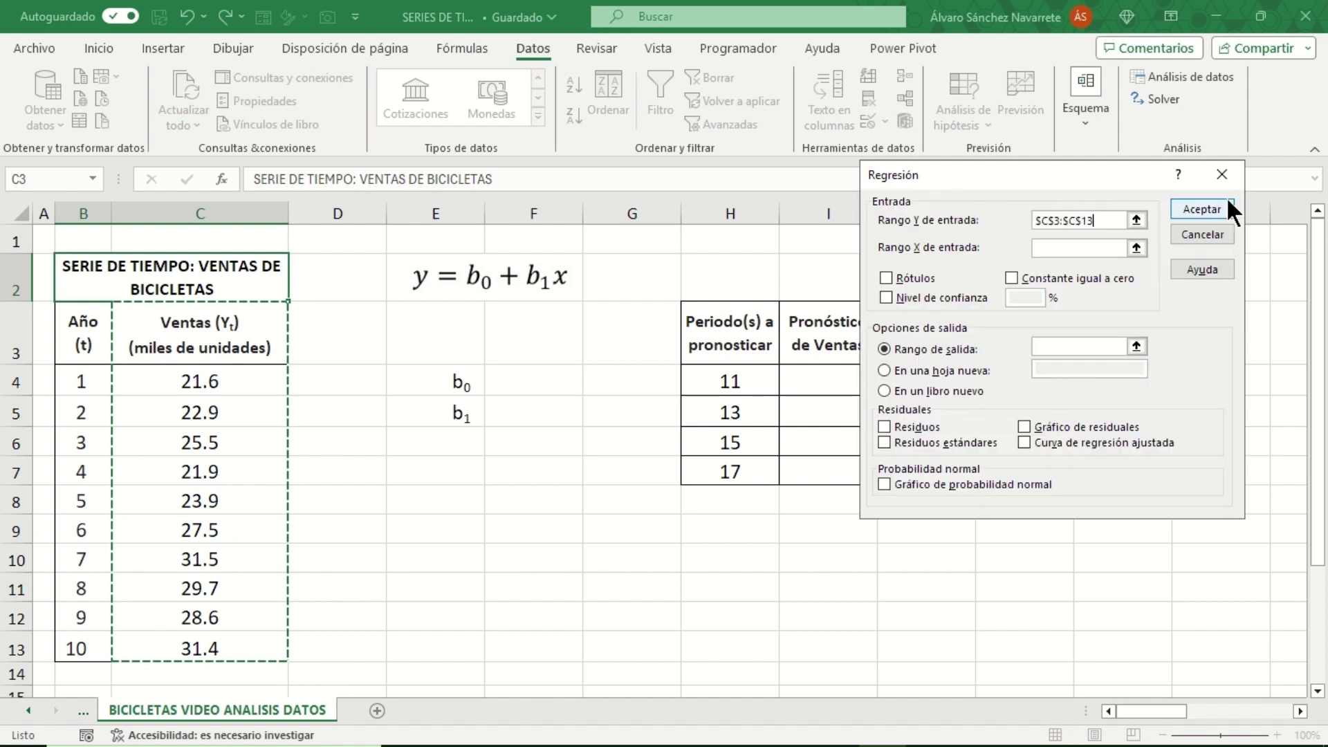
click(1082, 249)
click(1135, 244)
drag(92, 340, 80, 646)
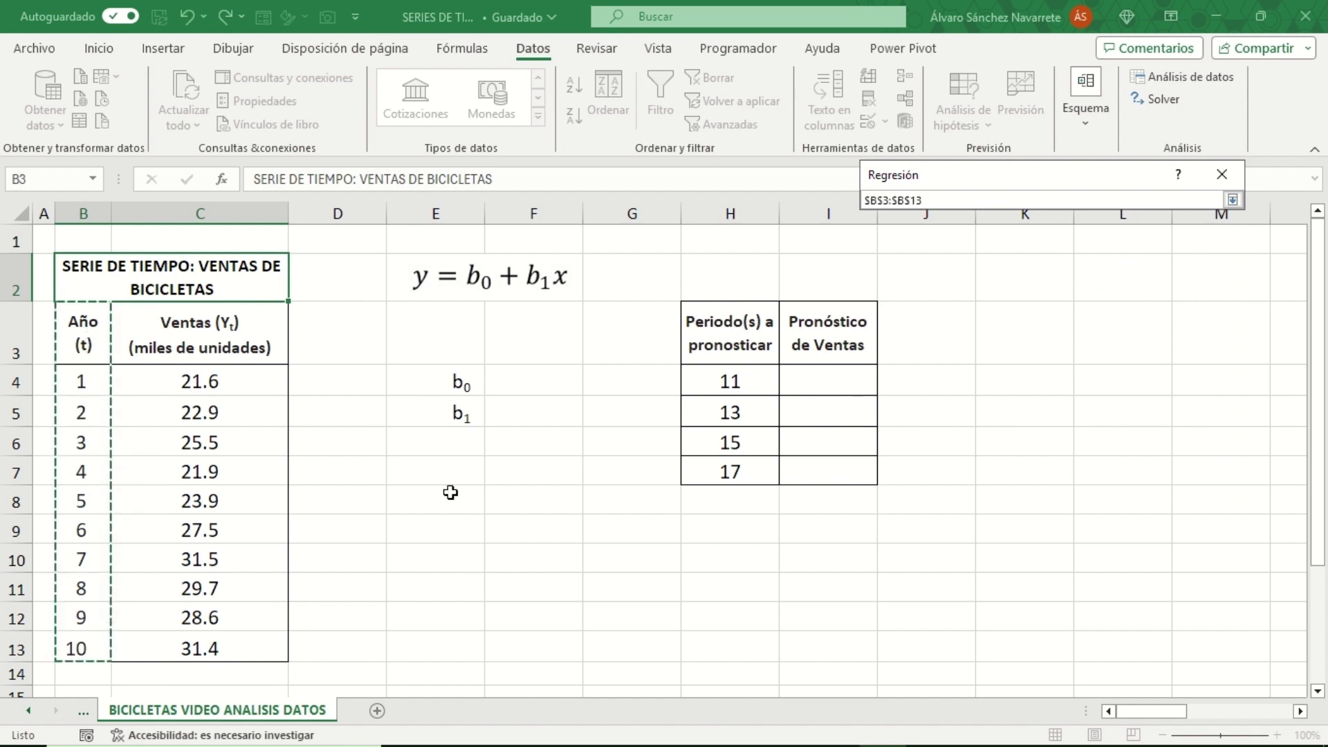
click(1232, 200)
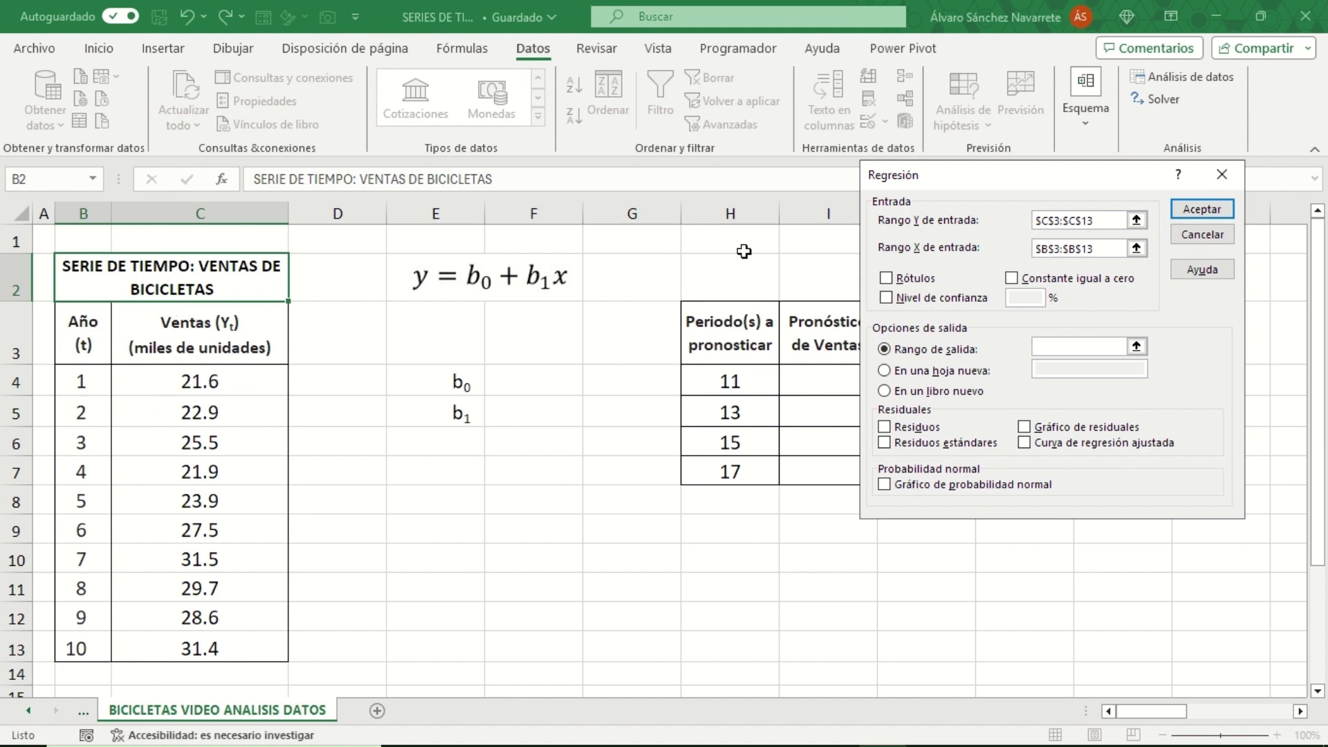
- Run the regression with Rótulos enabled and the output sent to a new sheet
click(885, 279)
click(884, 371)
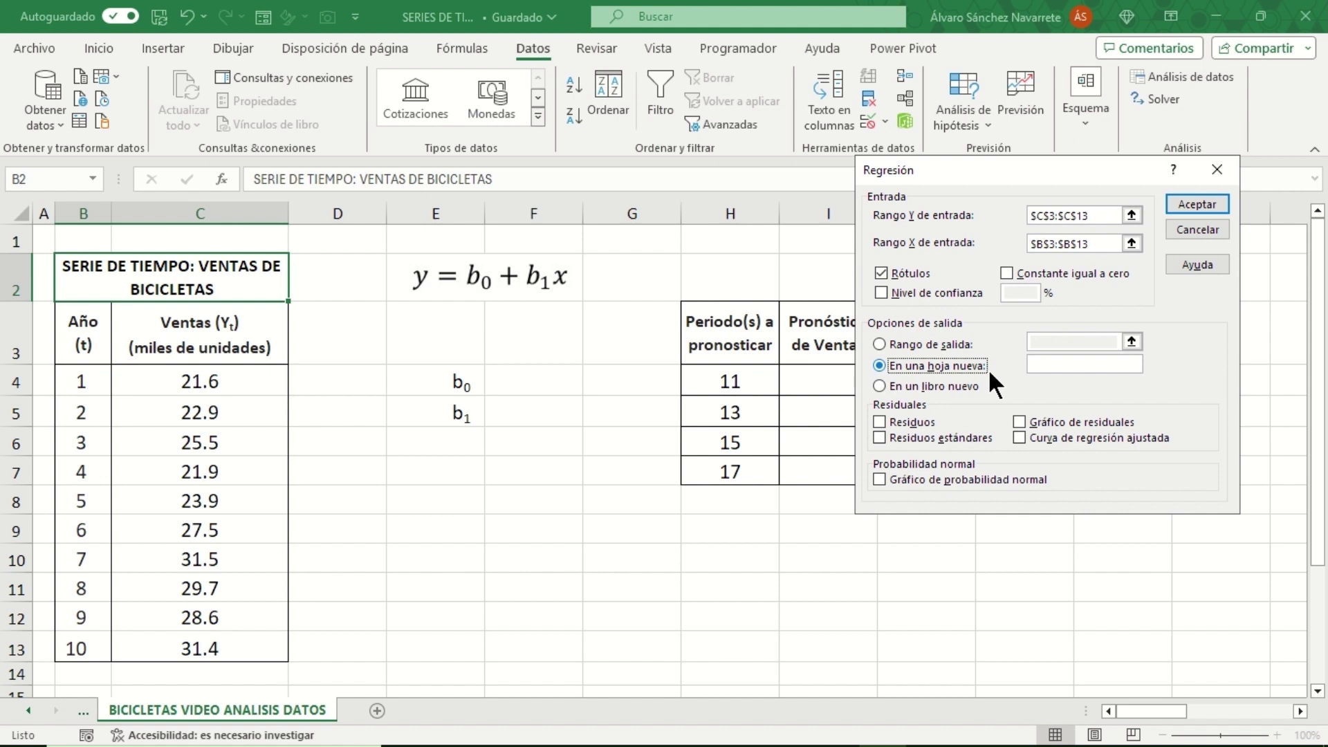
click(1198, 205)
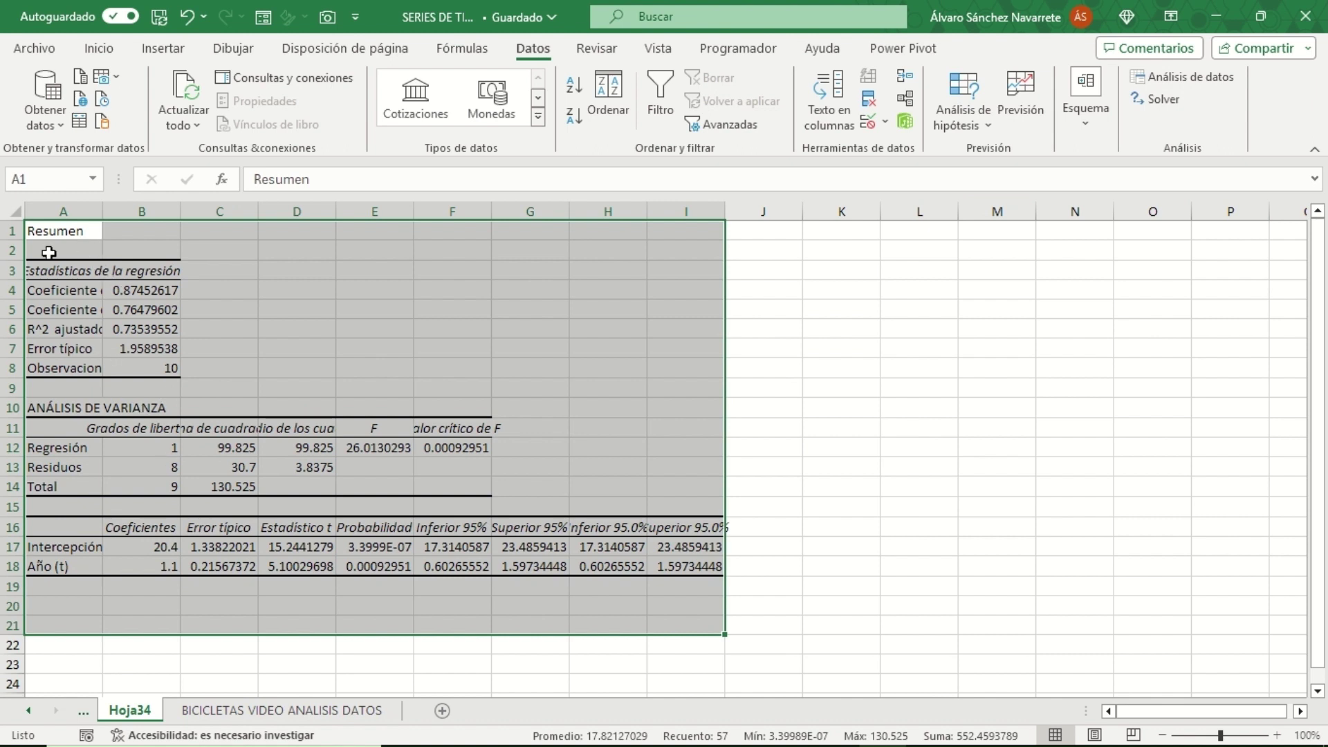
- Autofit columns A through I of the regression output sheet to their contents
drag(90, 211, 652, 219)
double_click(101, 210)
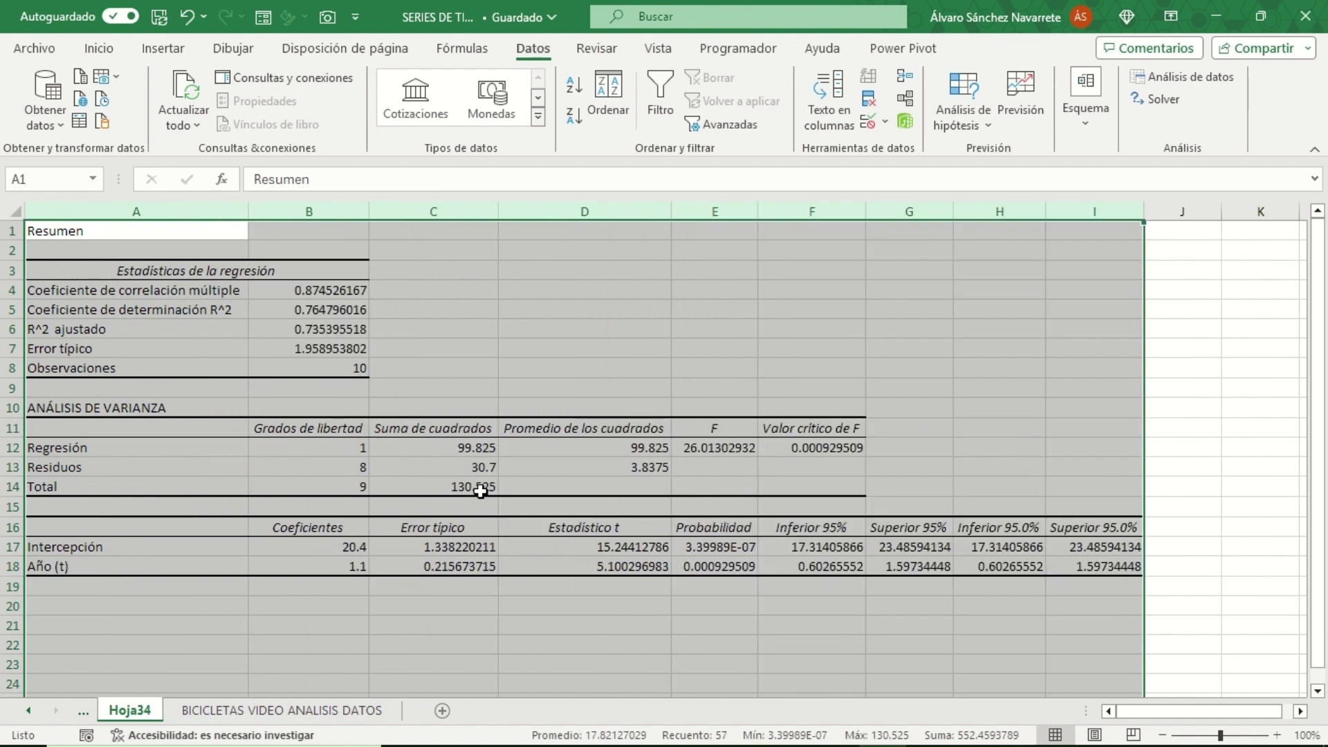
click(132, 546)
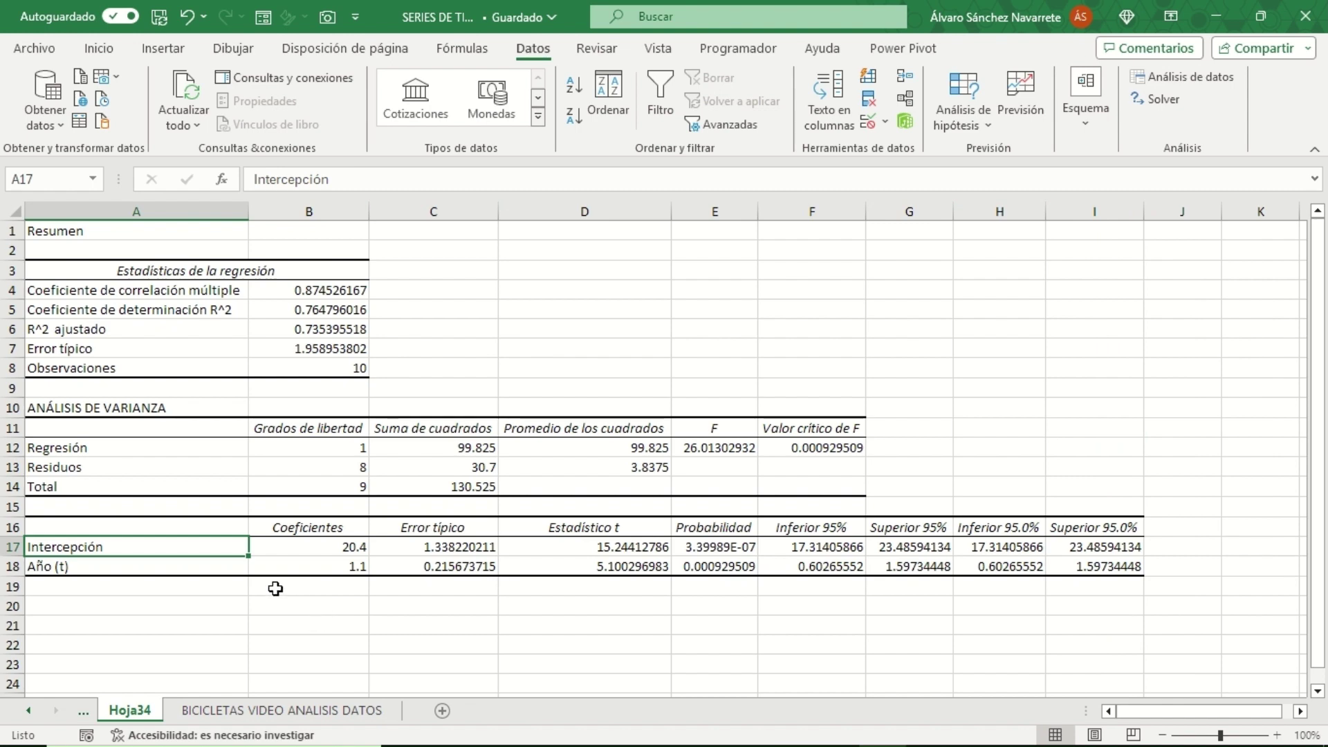
- Copy the Coeficientes cells B16:B18 from the regression output to F3:F5 on the BICICLETAS VIDEO ANALISIS DATOS sheet
drag(290, 528, 301, 567)
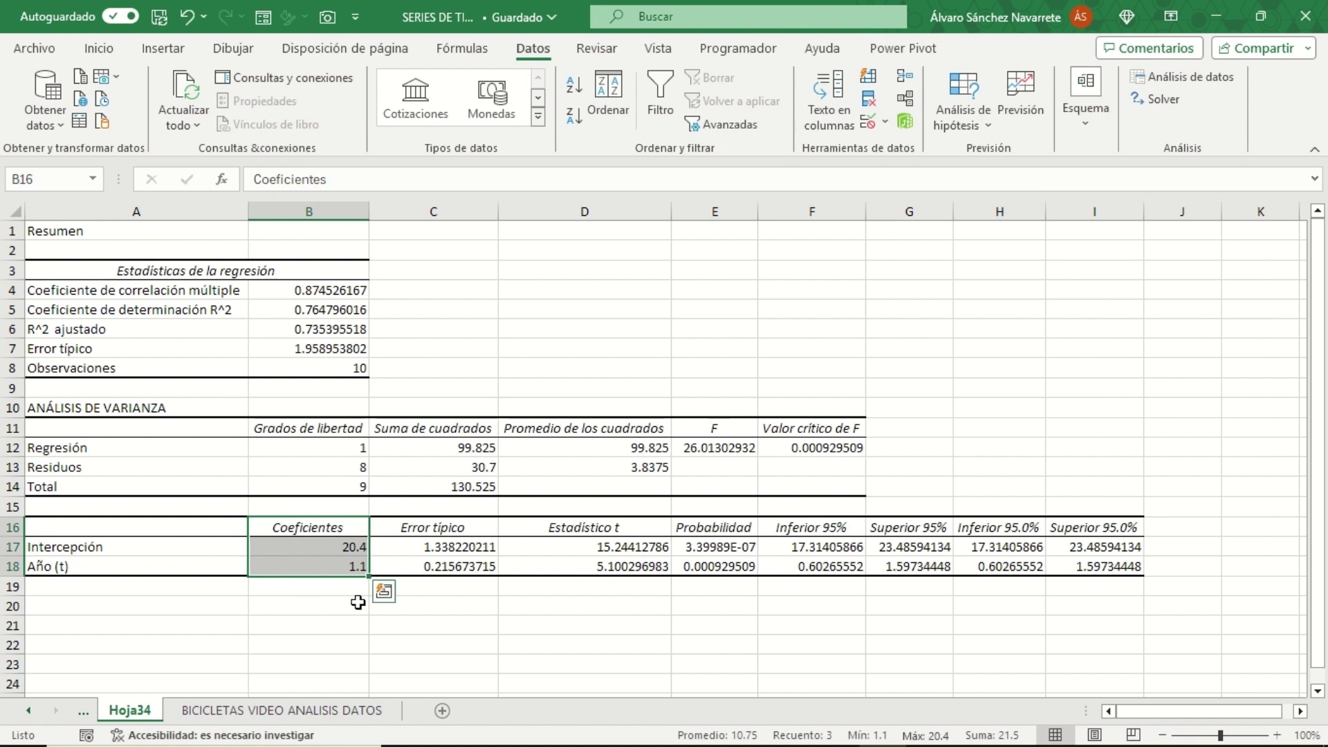
key(ctrl+c)
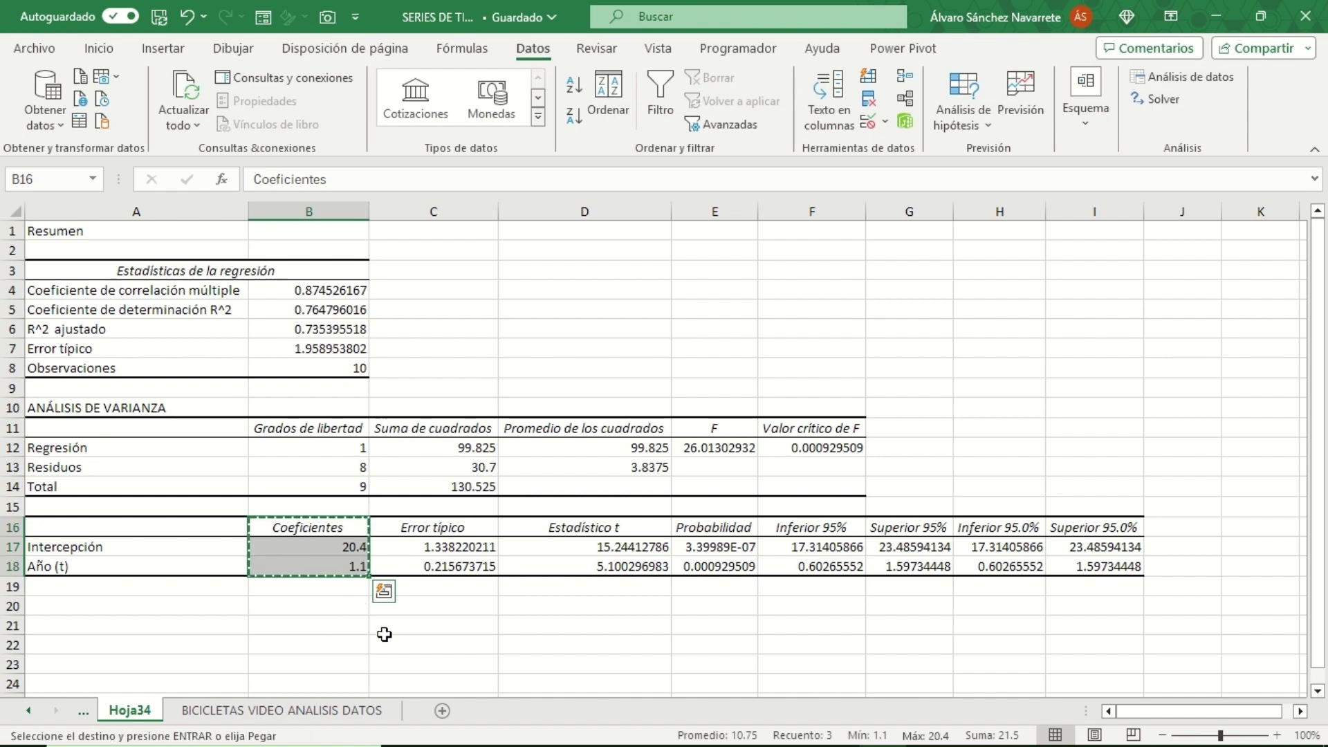
click(279, 711)
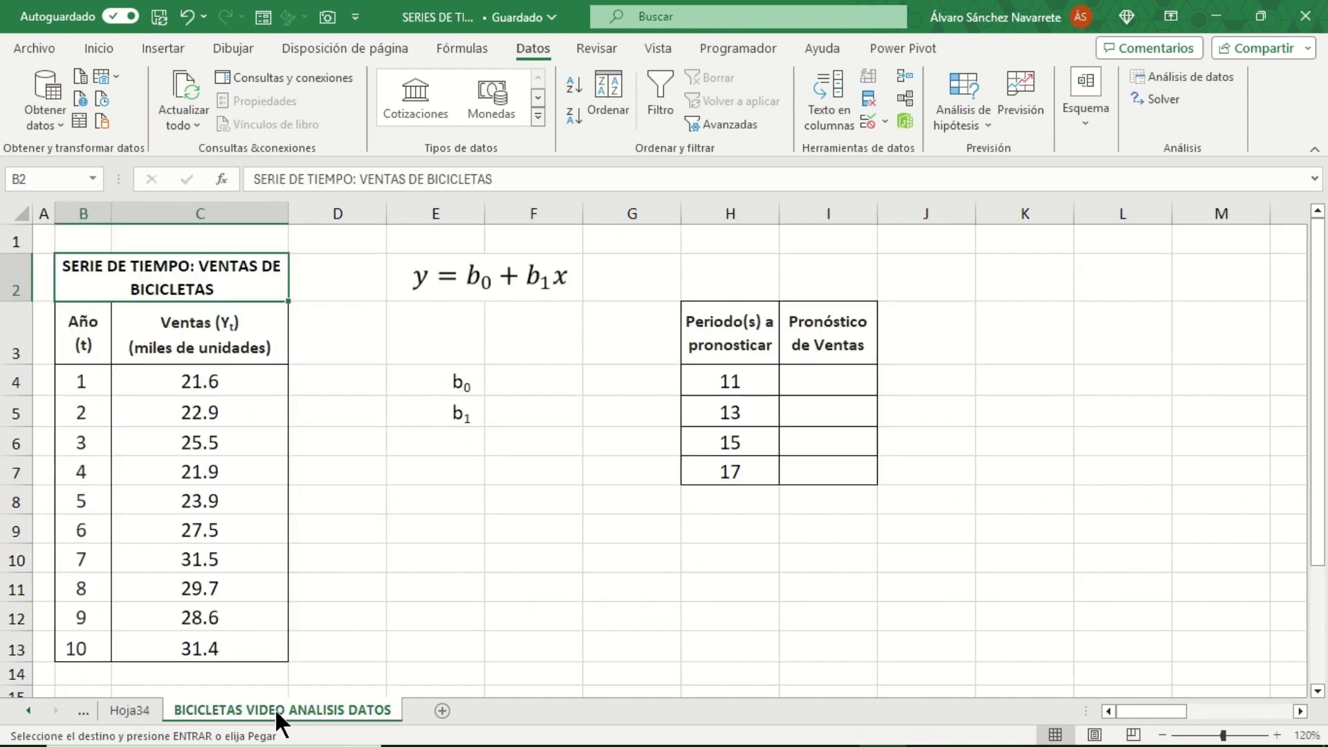
right_click(539, 330)
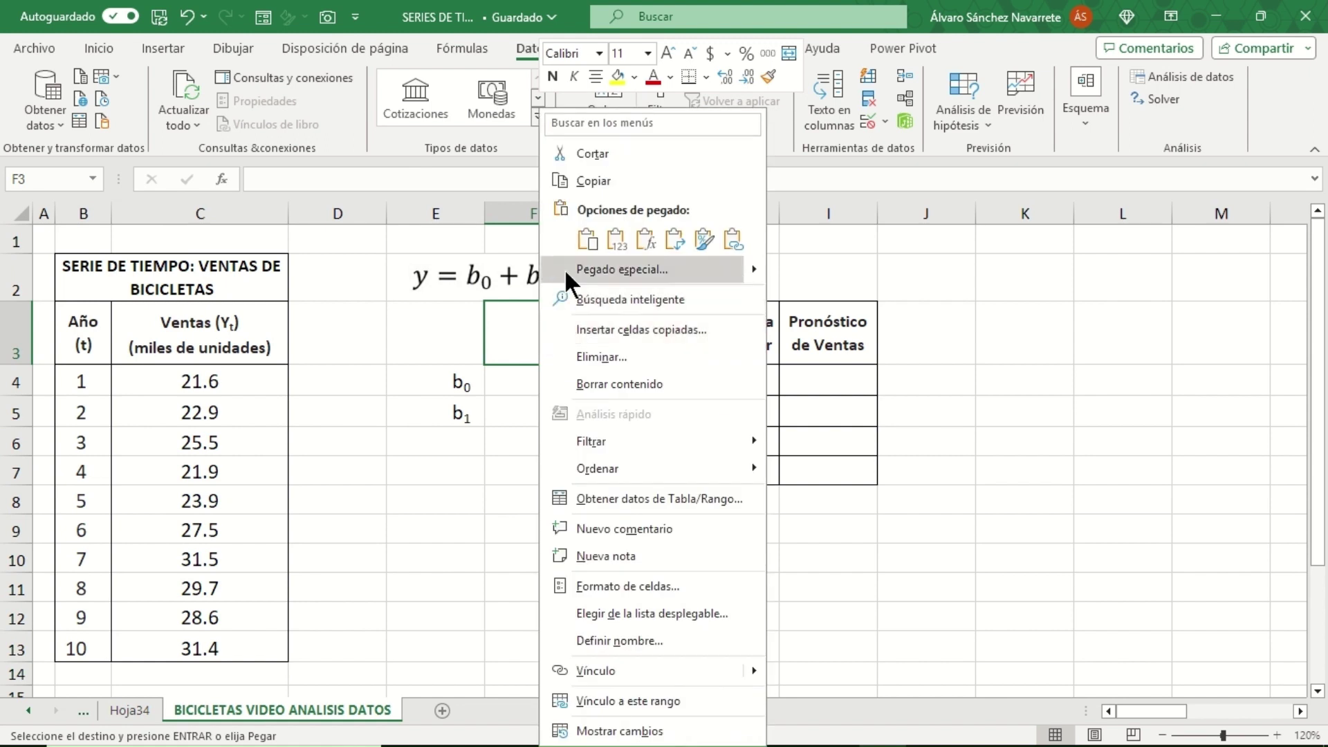
click(586, 239)
click(554, 473)
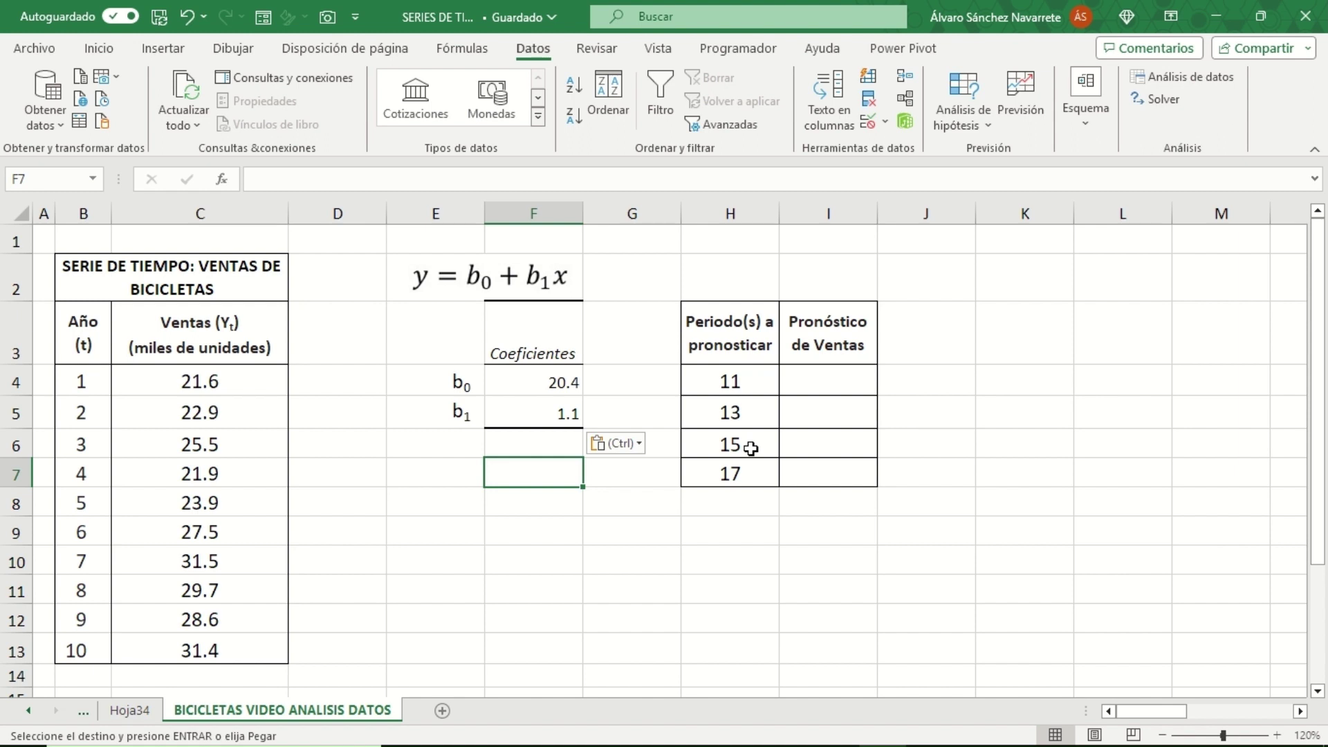
- Enter the forecast formula =F$4+F$5*H4 in I4 for period 11
click(820, 382)
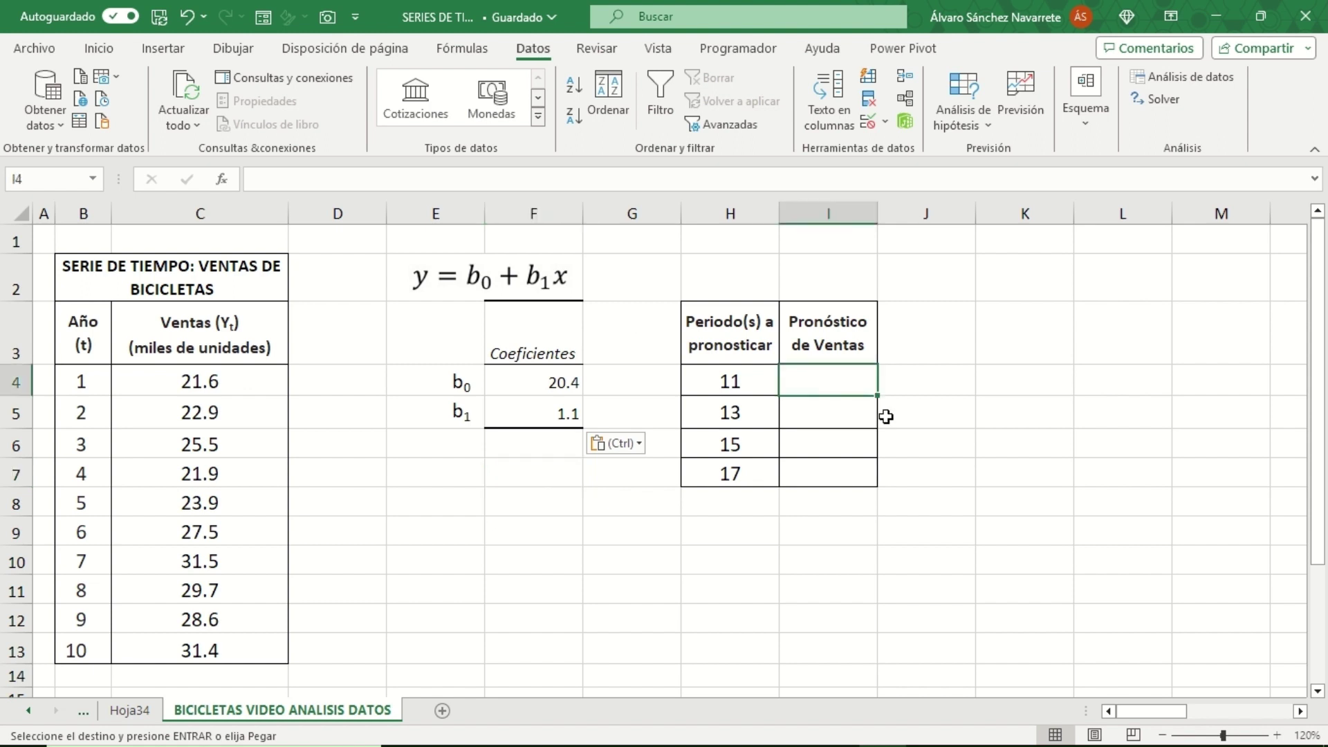
text(=)
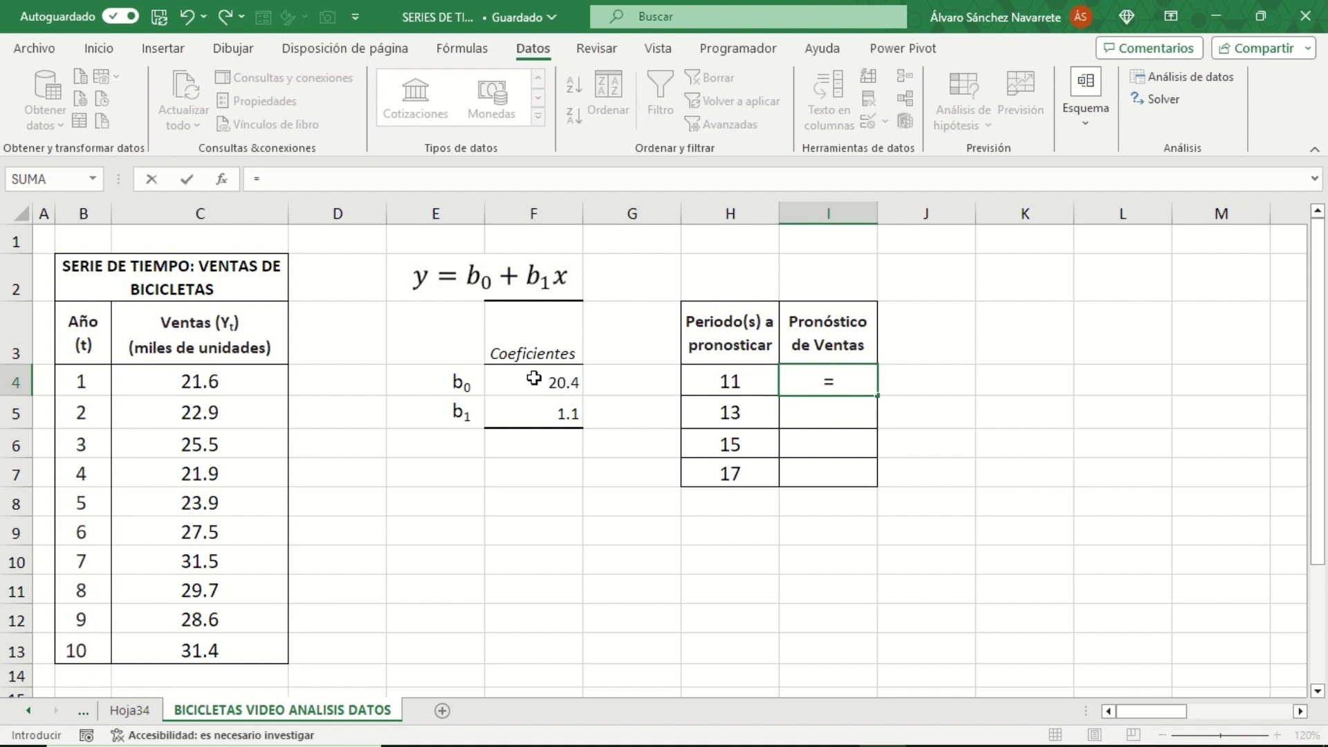
click(548, 390)
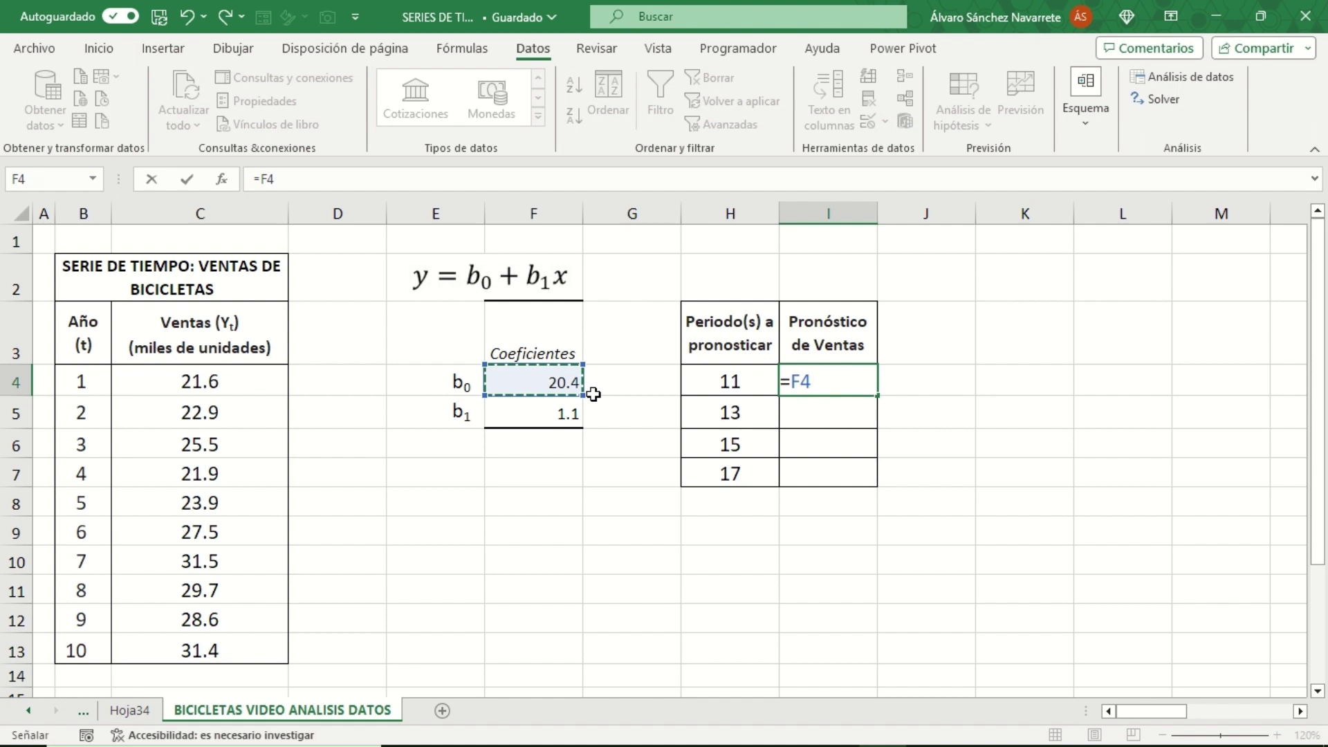
text(+F5*H4)
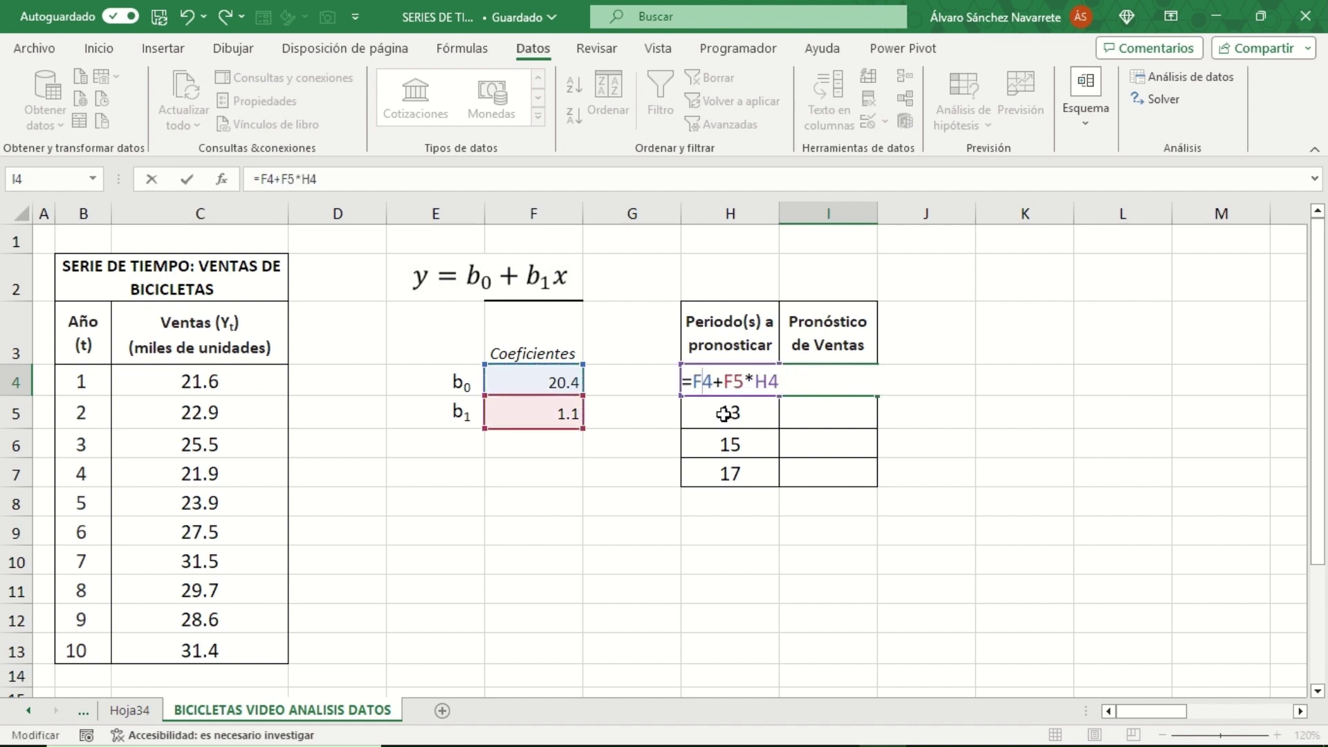
text($)
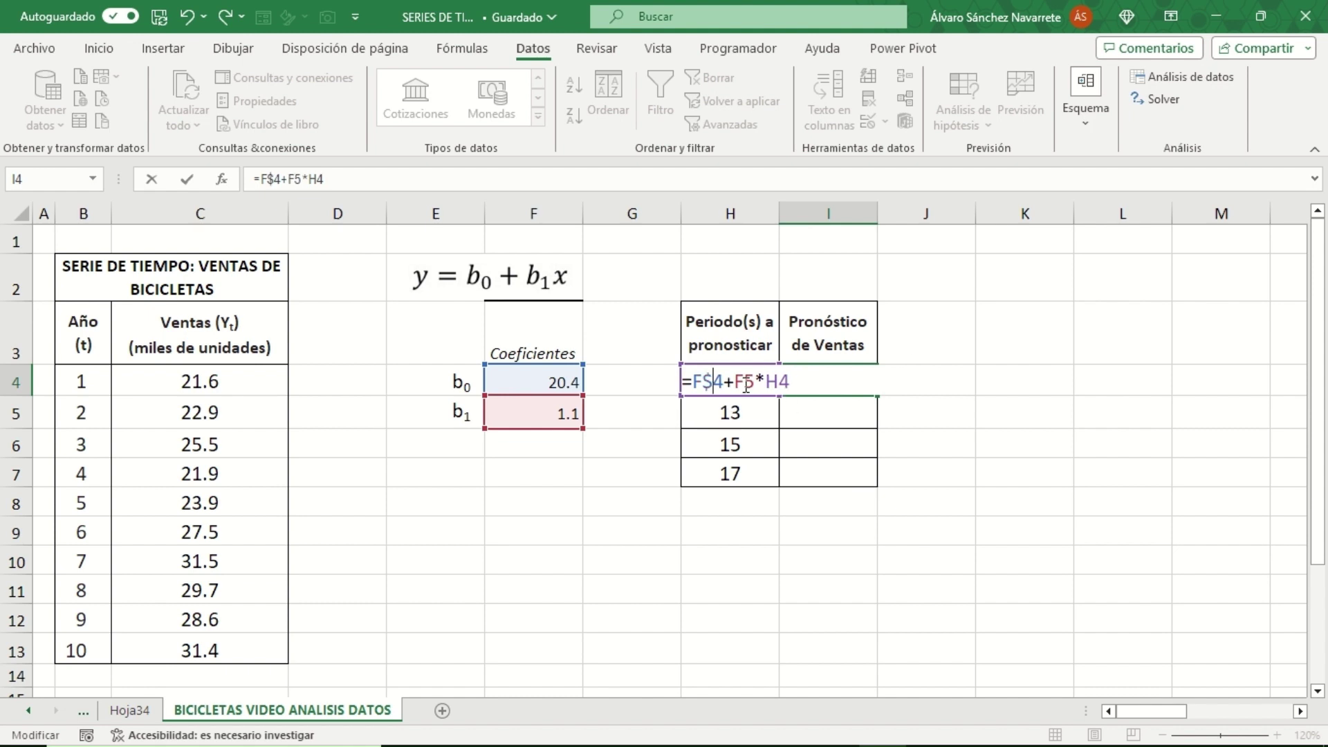
key(Right)
key(Right)
key(Right)
text($)
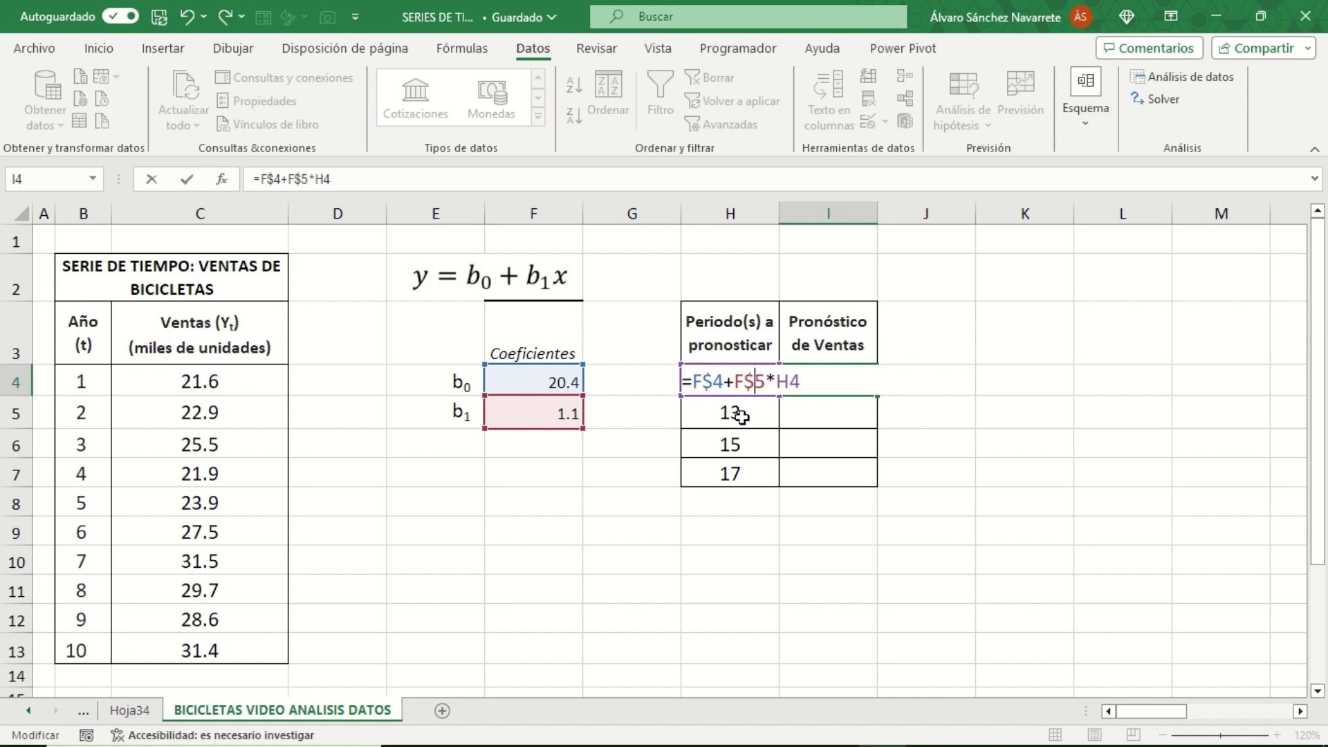
key(Return)
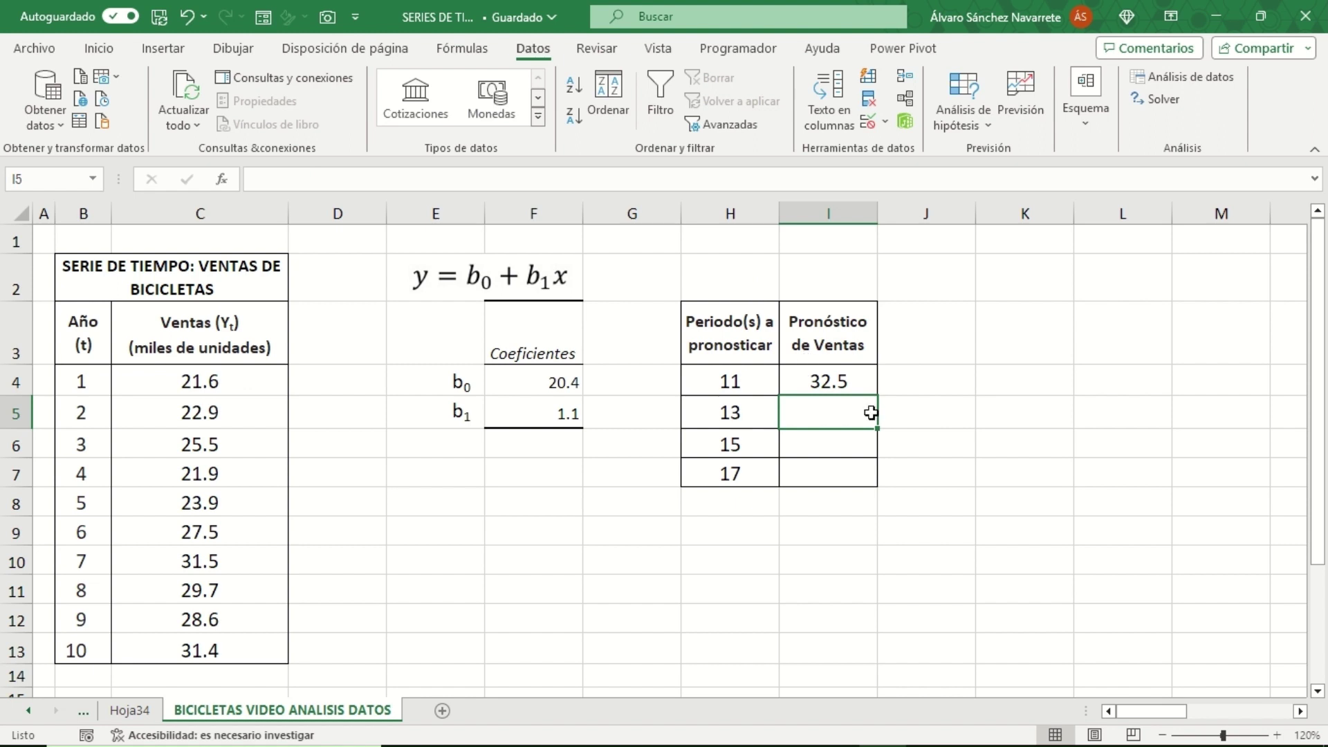
- Copy the forecast formula from I4 down through I7 for periods 13, 15 and 17
click(844, 386)
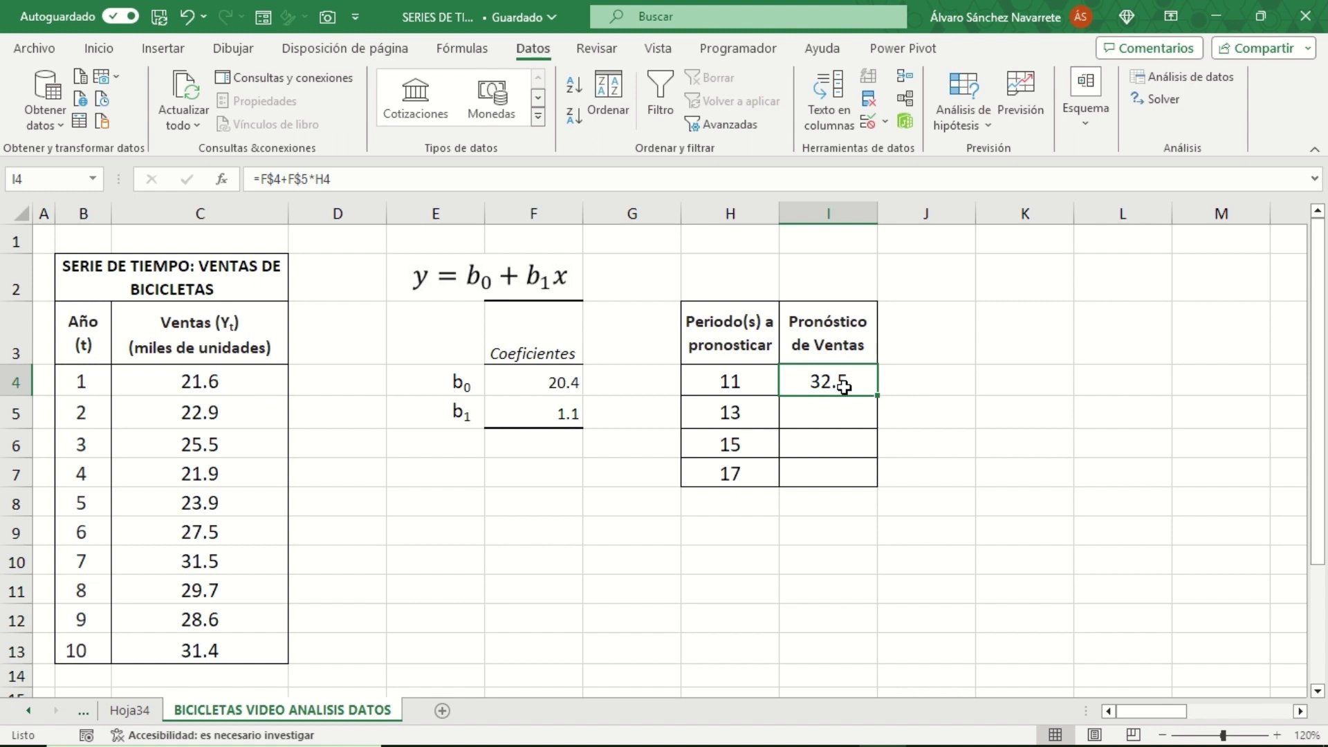
double_click(879, 395)
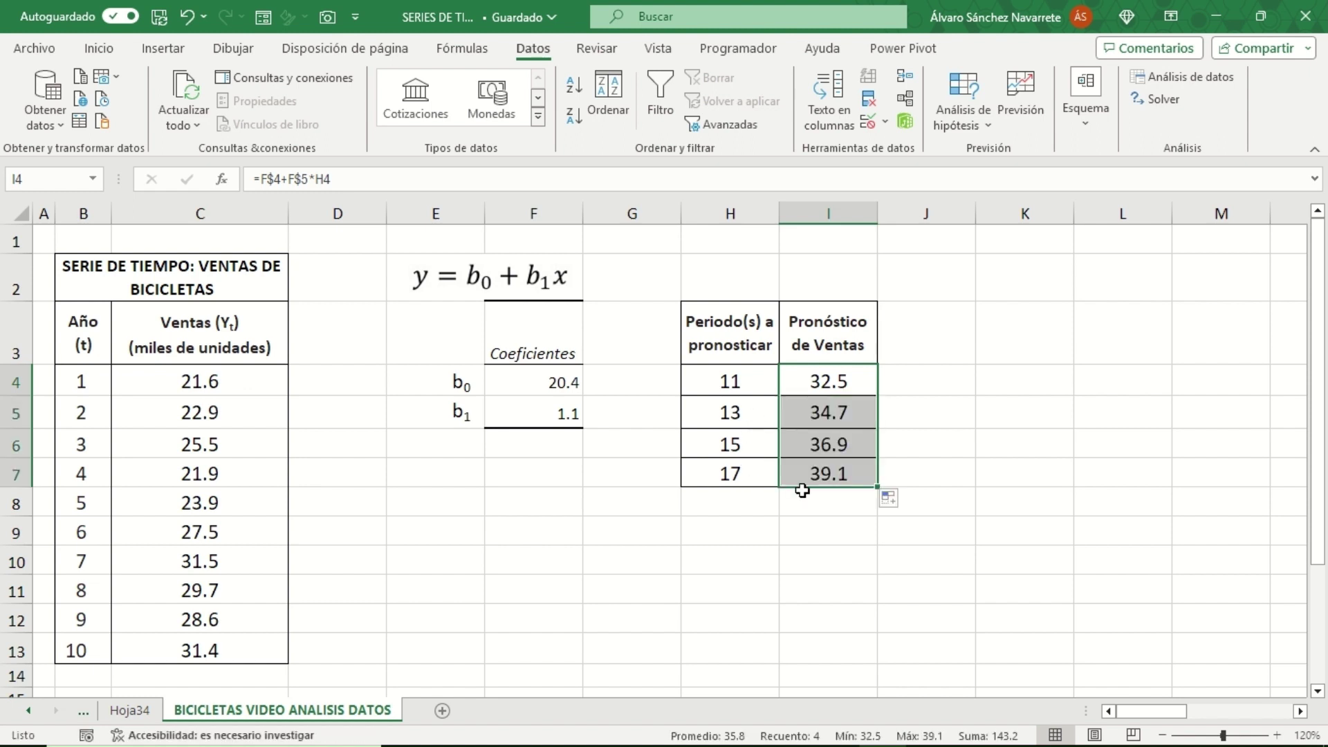
click(848, 534)
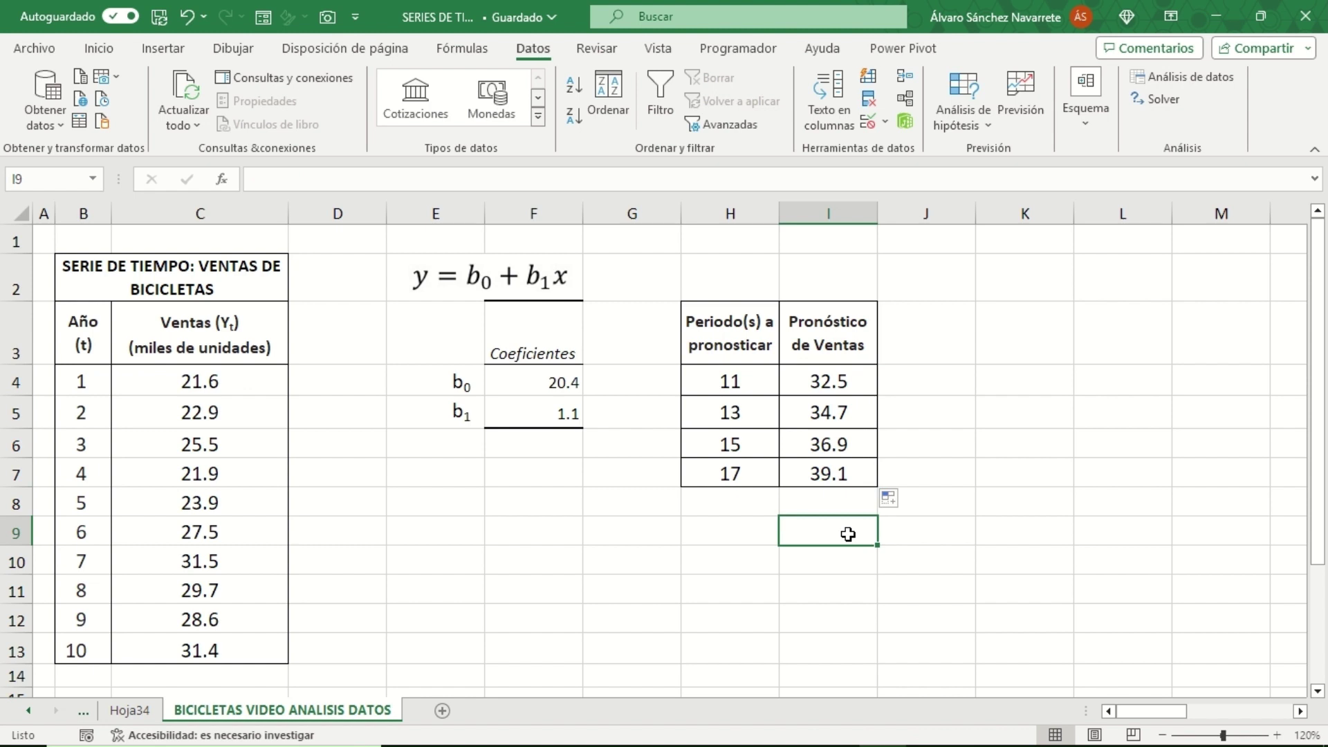